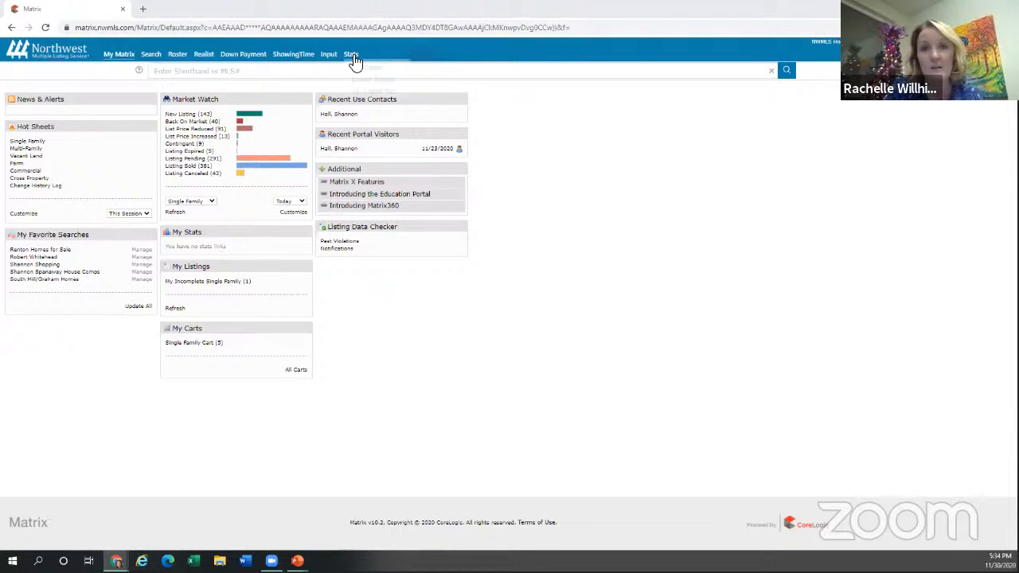
# Go from Matrix to the NWMLS member site and open the Press Releases in its News & Stats section
pyautogui.moveTo(351, 54)
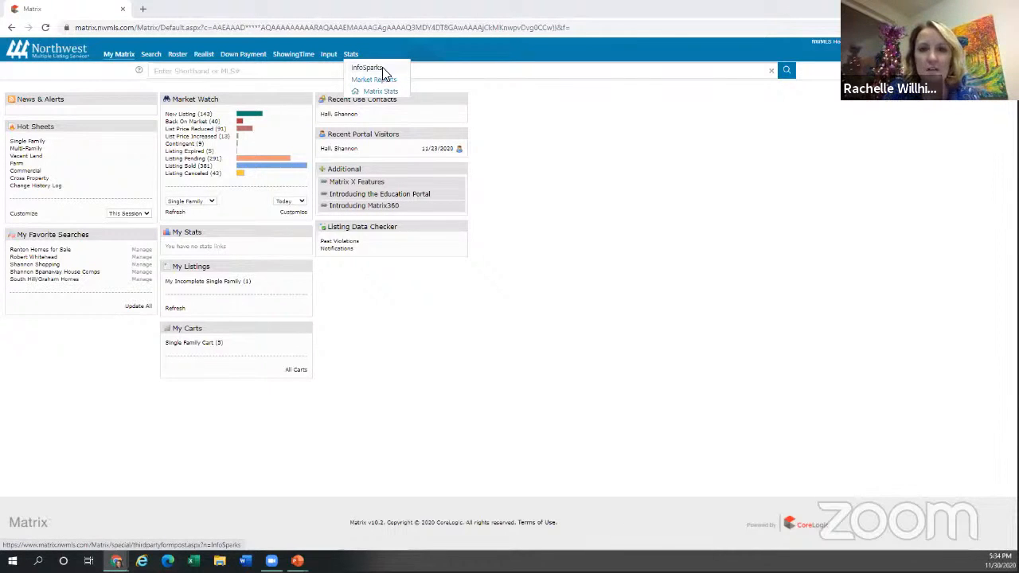
pyautogui.click(829, 44)
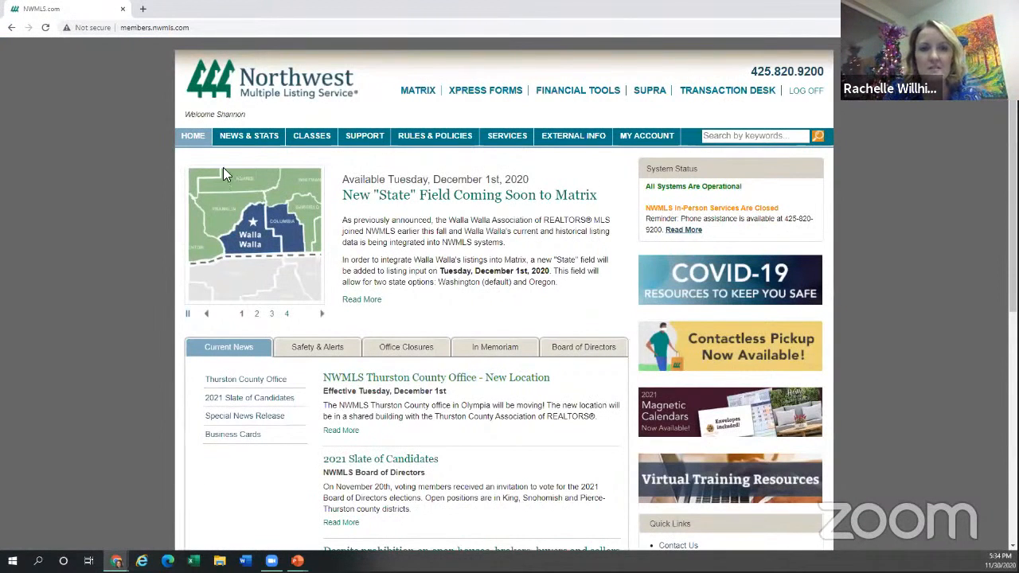
pyautogui.click(264, 139)
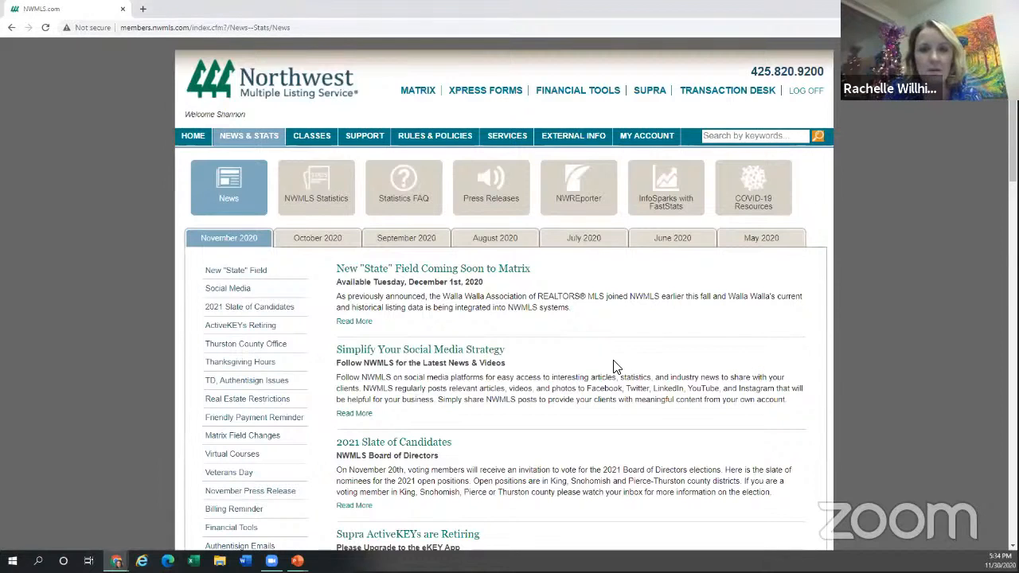
pyautogui.click(517, 198)
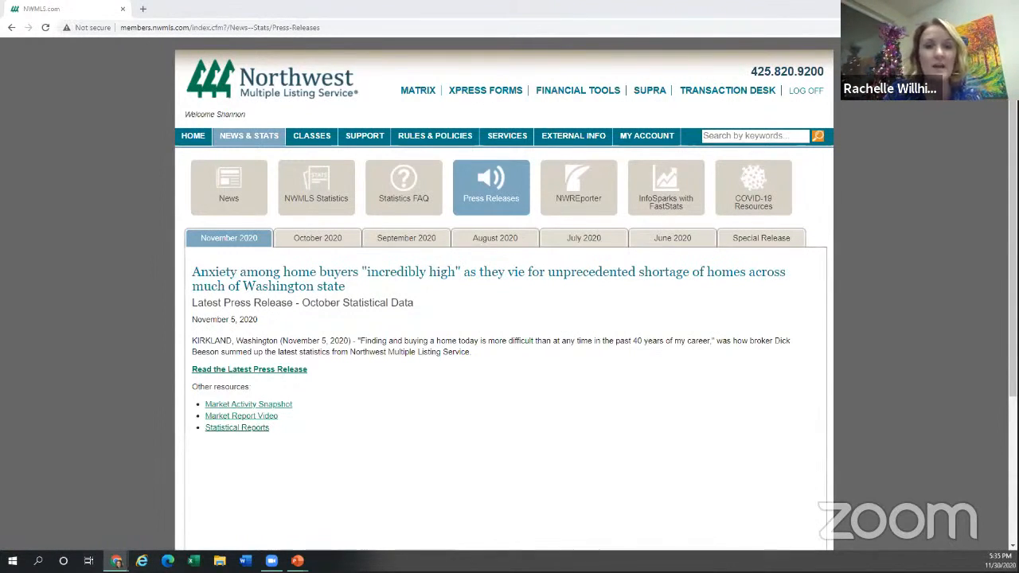
# Open the Market Report Video, pause its playback, and return to the NWMLS Press Releases page
pyautogui.click(275, 416)
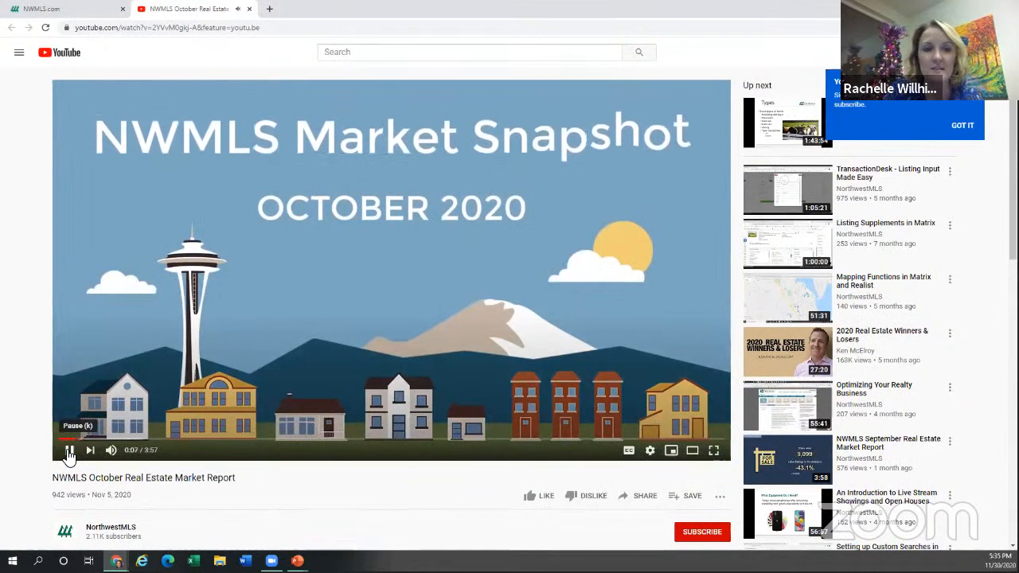
pyautogui.click(69, 451)
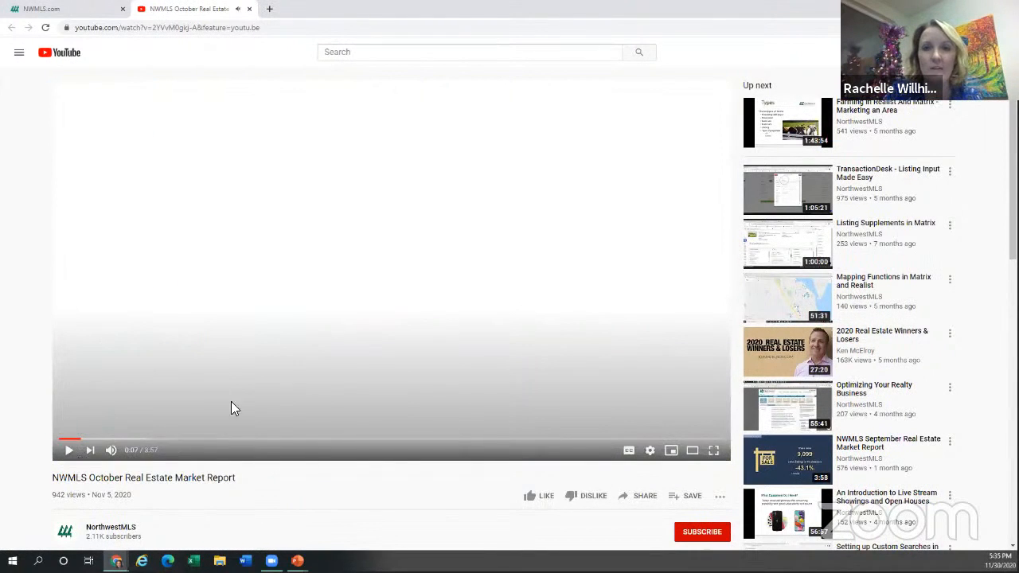
pyautogui.click(54, 9)
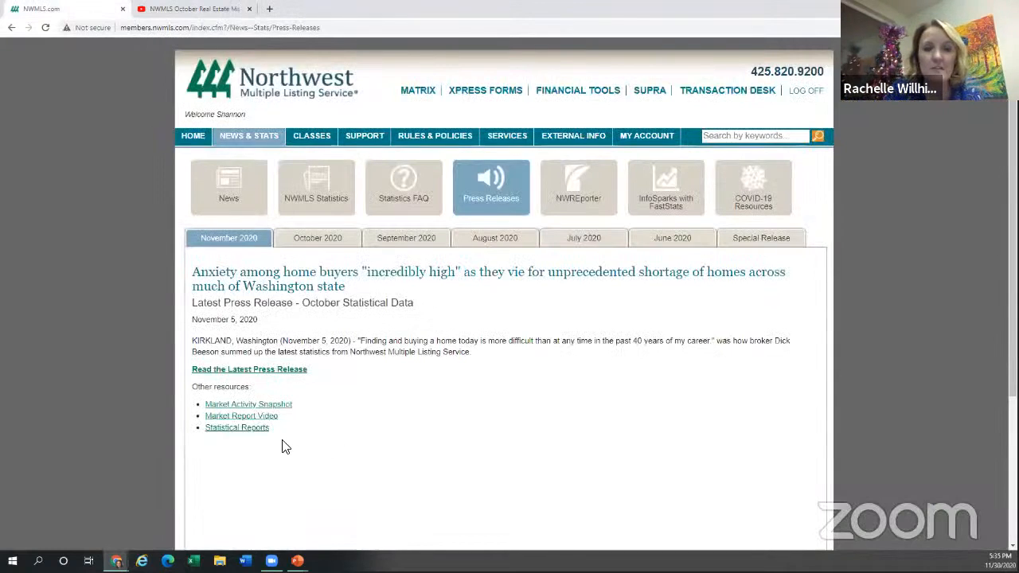
# Look through the October 2020 Market Activity Snapshot infographics and close that page
pyautogui.click(278, 406)
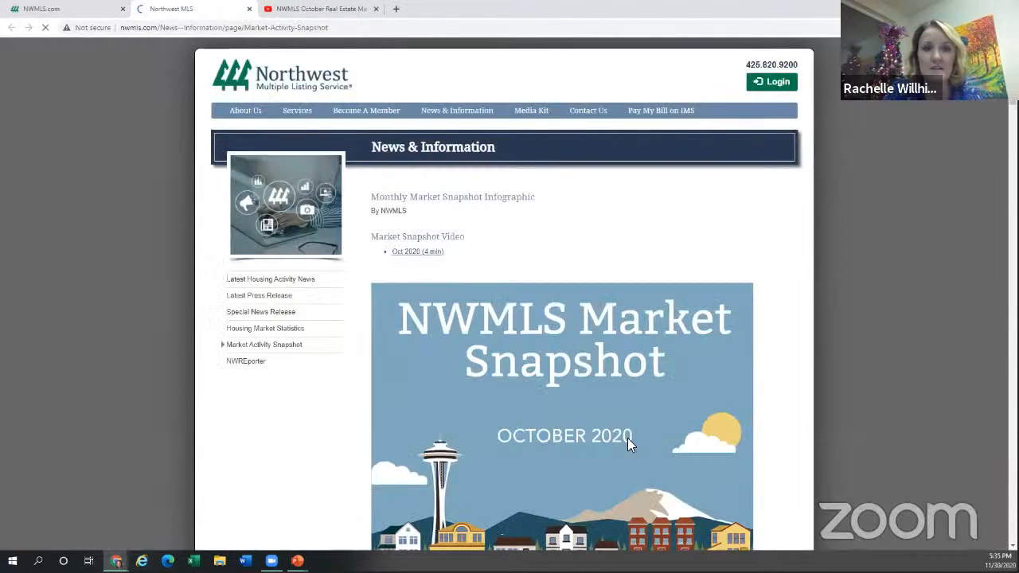
pyautogui.scroll(-4, 813, 416)
pyautogui.scroll(-3, 813, 404)
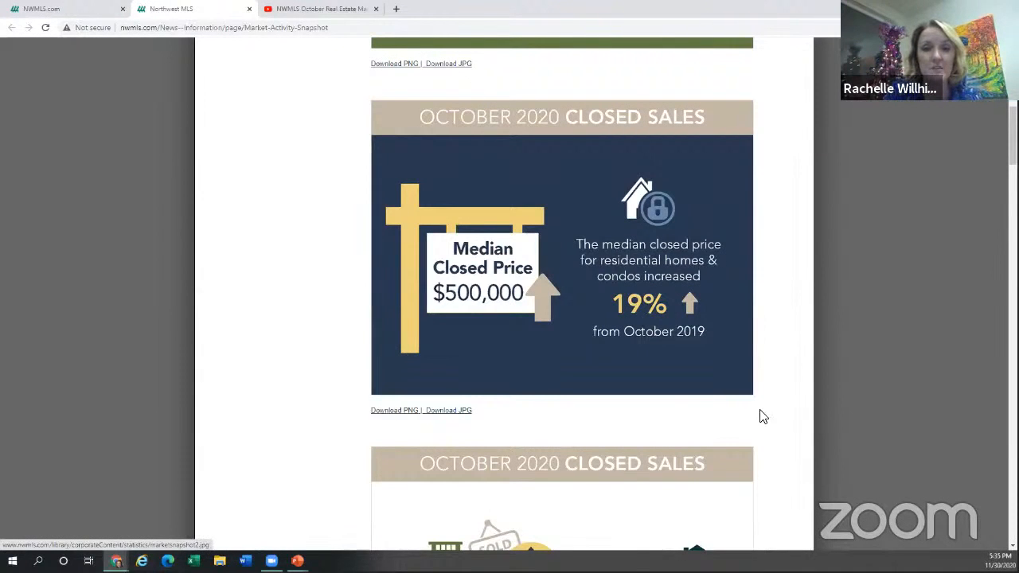
pyautogui.scroll(-4, 756, 408)
pyautogui.scroll(-5, 748, 398)
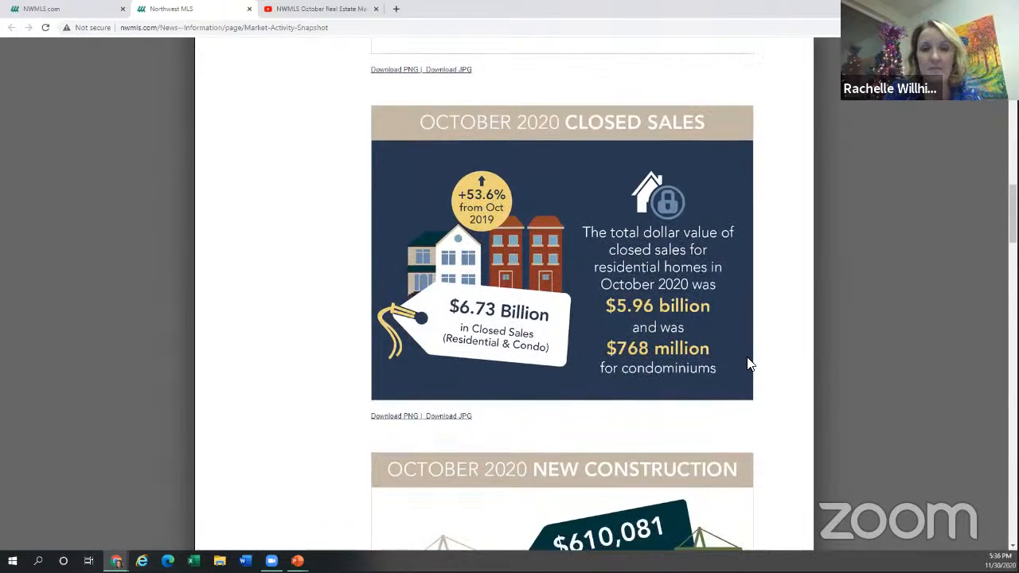
pyautogui.scroll(-5, 748, 364)
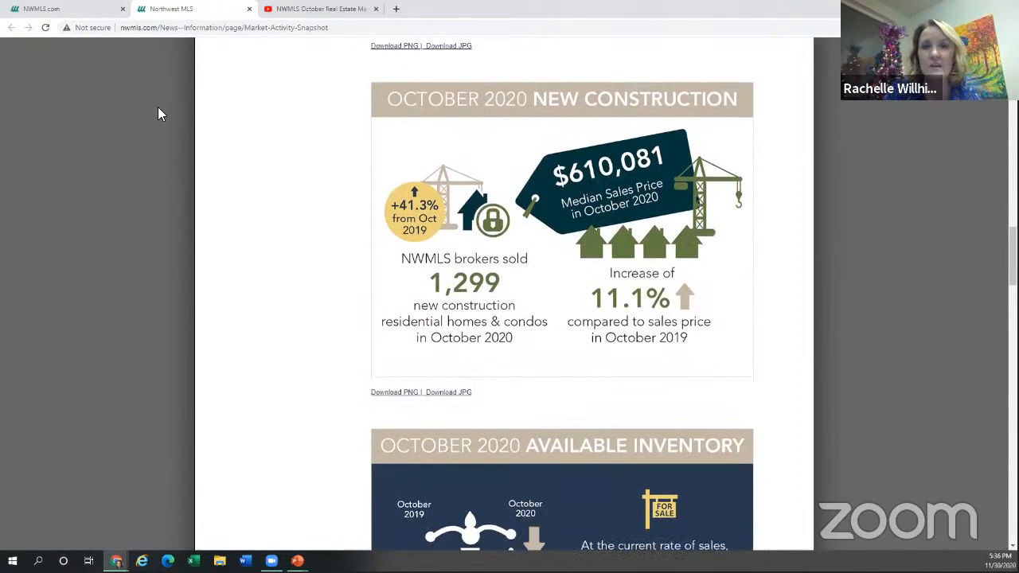
pyautogui.click(249, 10)
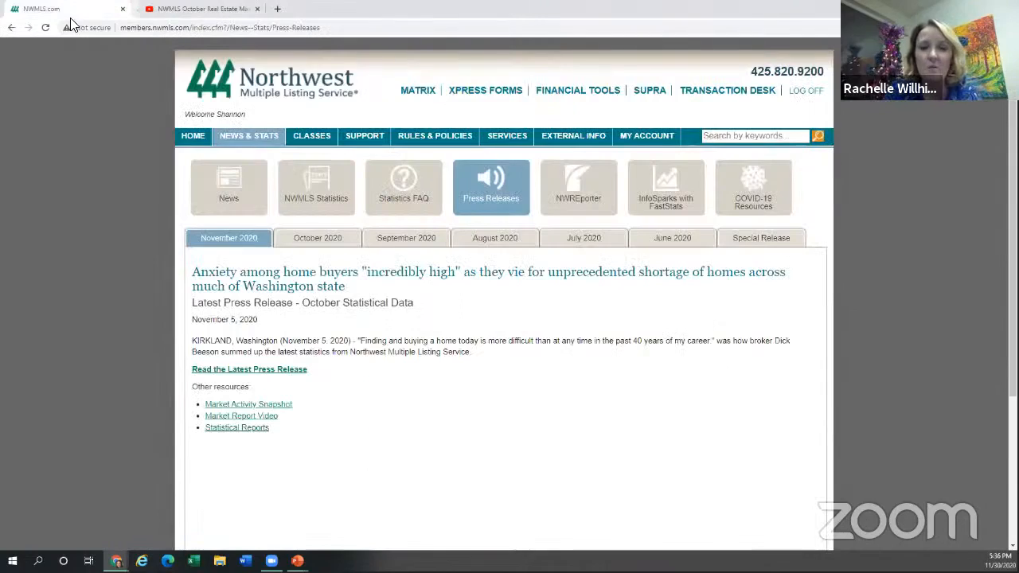
# Open the Statistical Reports from the press release resources and look over the October 2020 summary reports
pyautogui.click(251, 430)
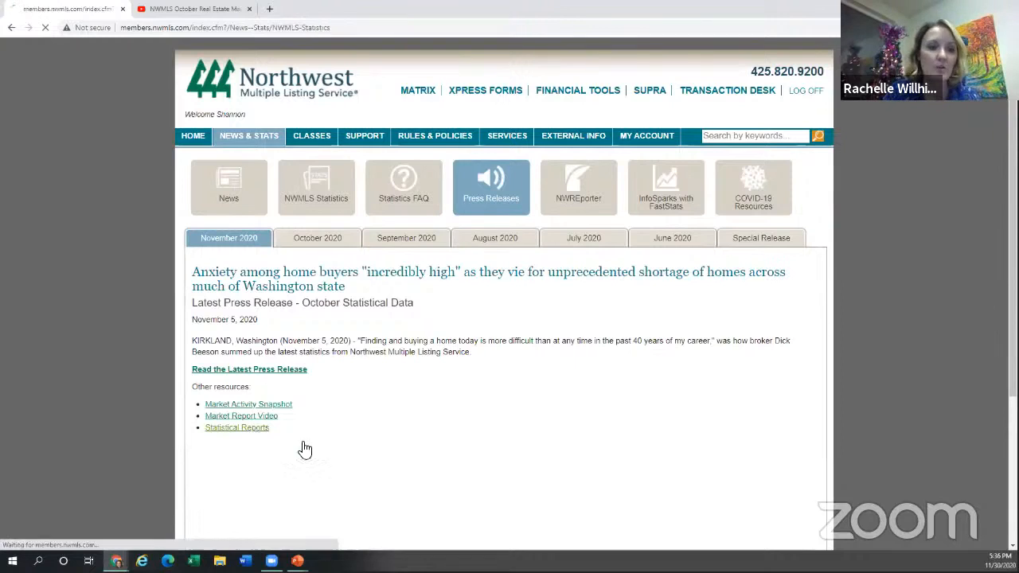
pyautogui.scroll(-3, 813, 440)
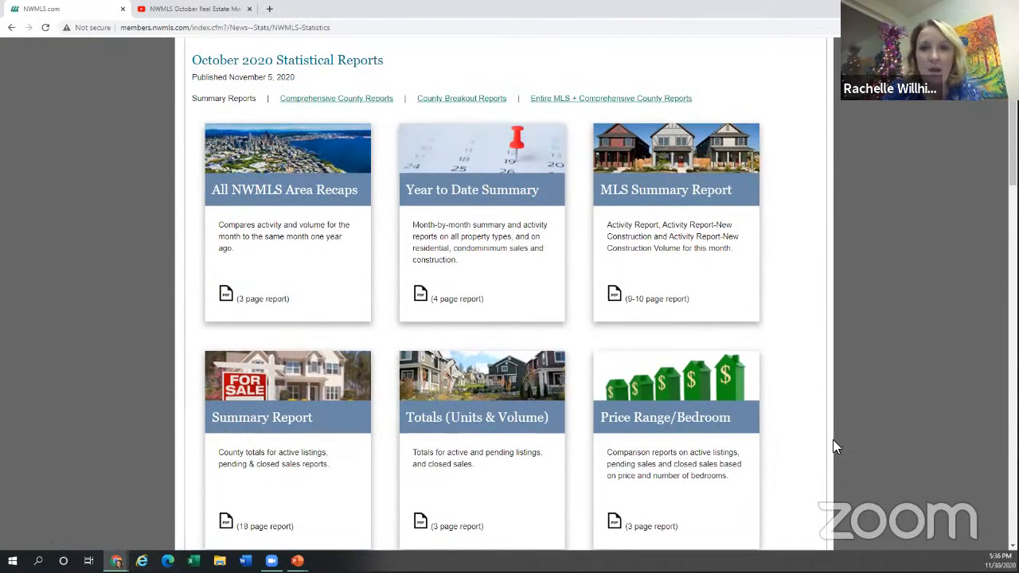
pyautogui.scroll(-1, 845, 439)
pyautogui.scroll(3, 850, 431)
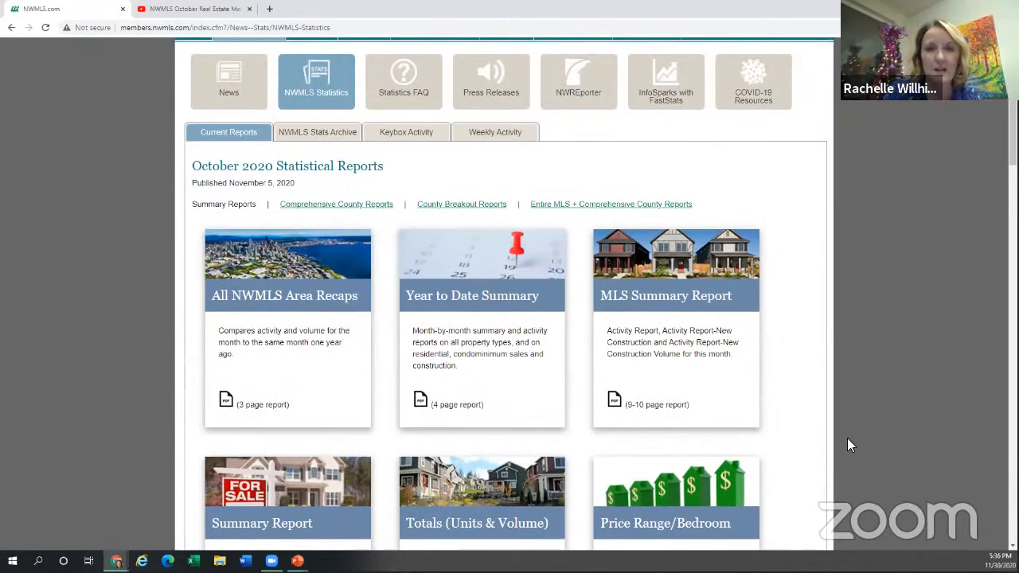
pyautogui.scroll(1, 847, 438)
pyautogui.scroll(1, 846, 438)
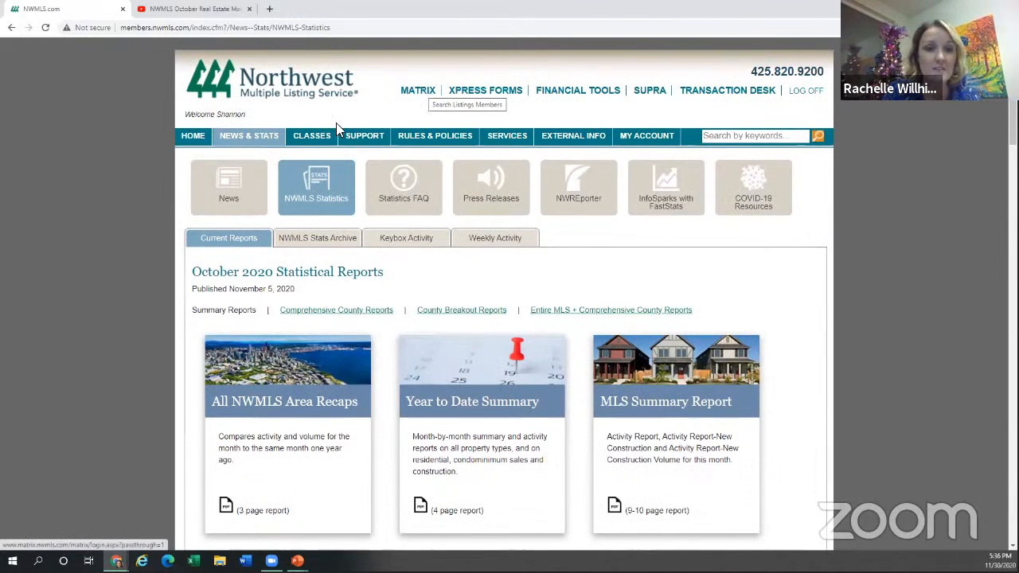
# Revisit the NWMLS Statistics page from the News & Stats section and return to the section's News page
pyautogui.click(249, 141)
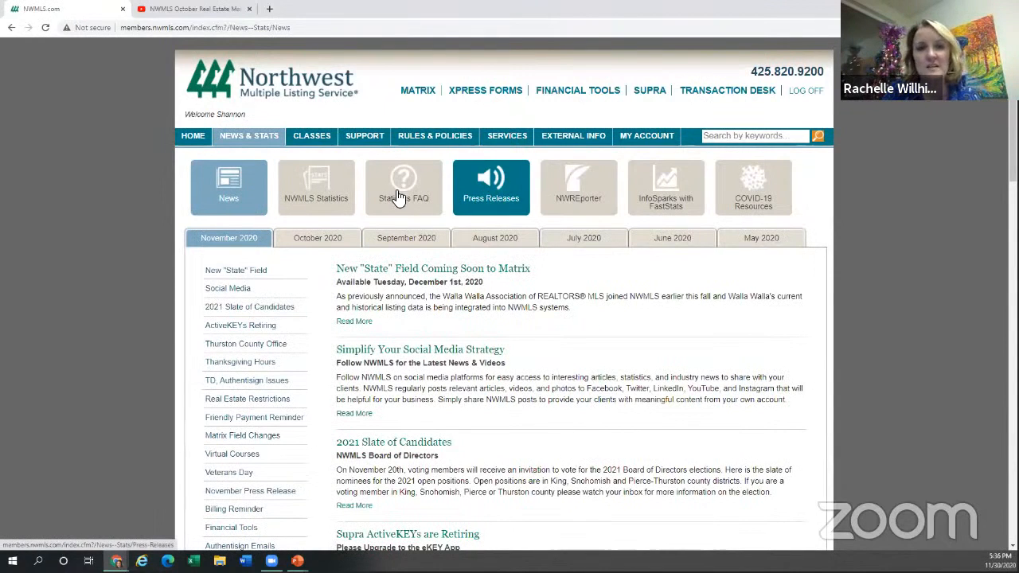
pyautogui.click(342, 197)
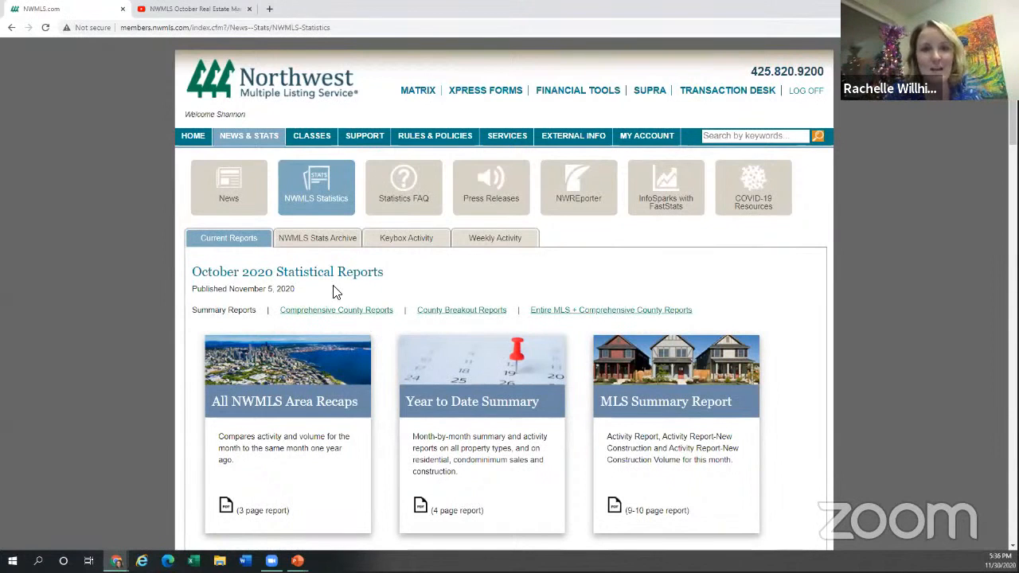
pyautogui.scroll(-2, 405, 227)
pyautogui.scroll(1, 406, 227)
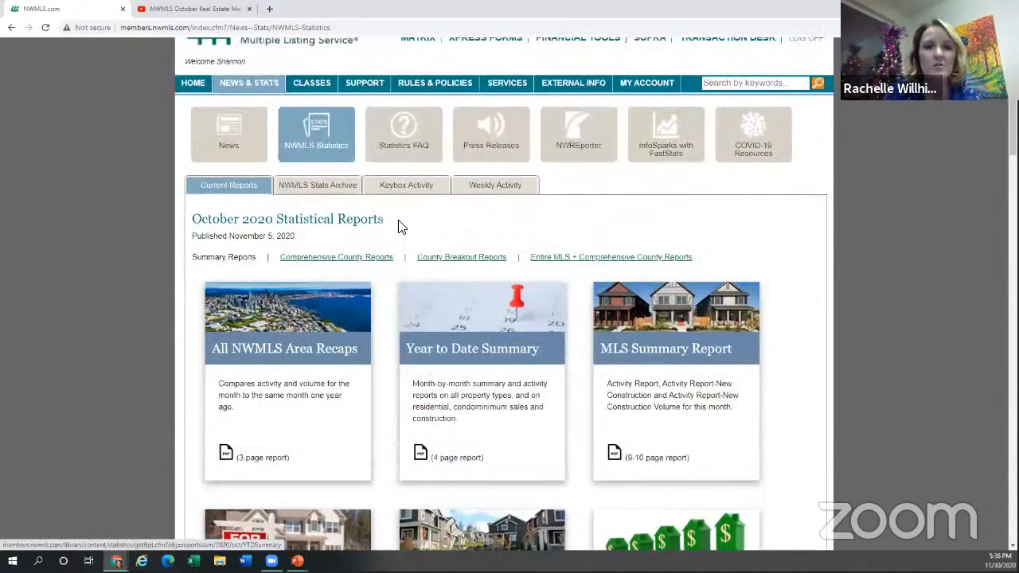
pyautogui.click(237, 191)
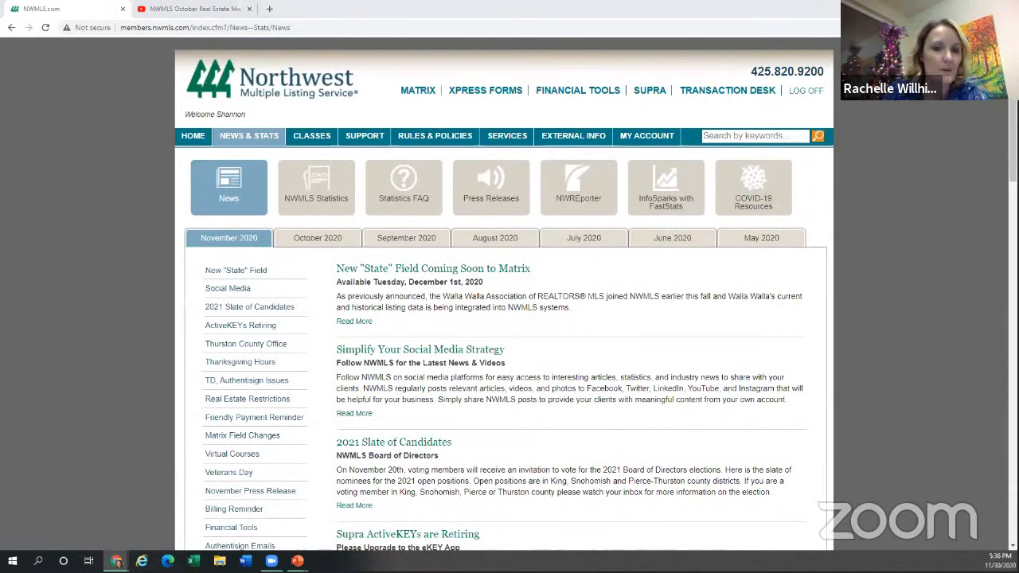
# Return to Matrix and launch InfoSparks from its statistics options
pyautogui.click(412, 92)
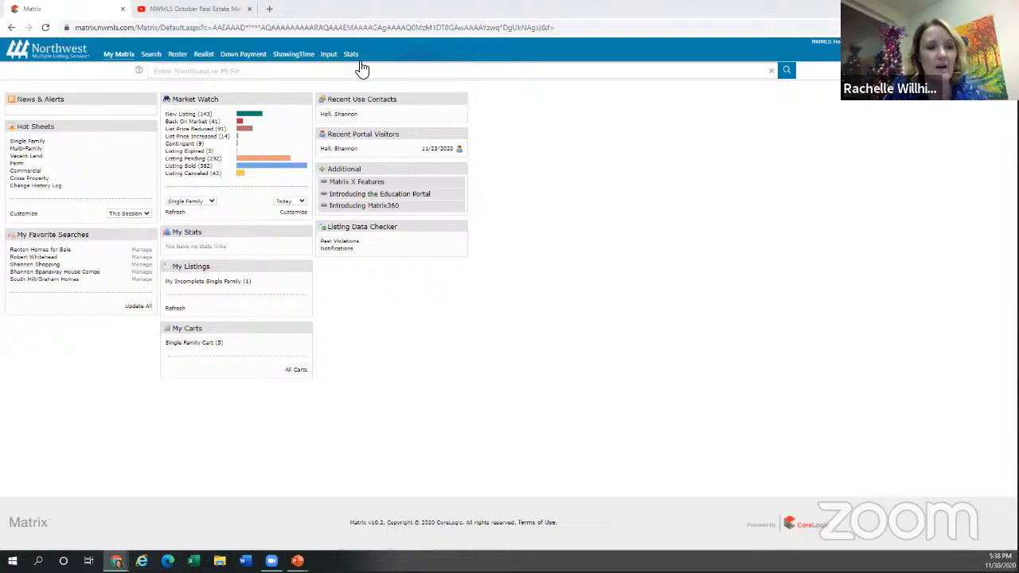
pyautogui.moveTo(354, 56)
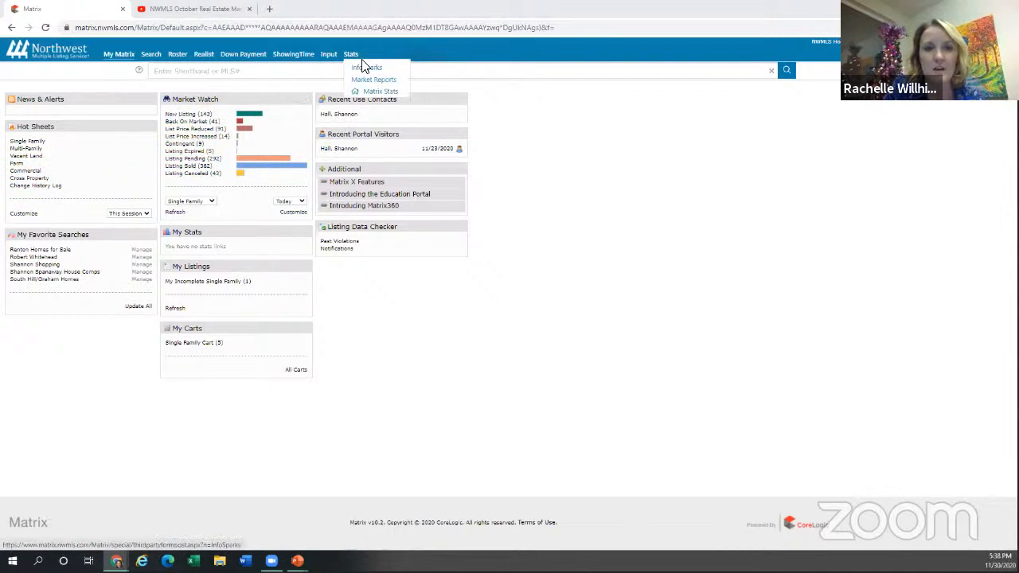
pyautogui.click(364, 67)
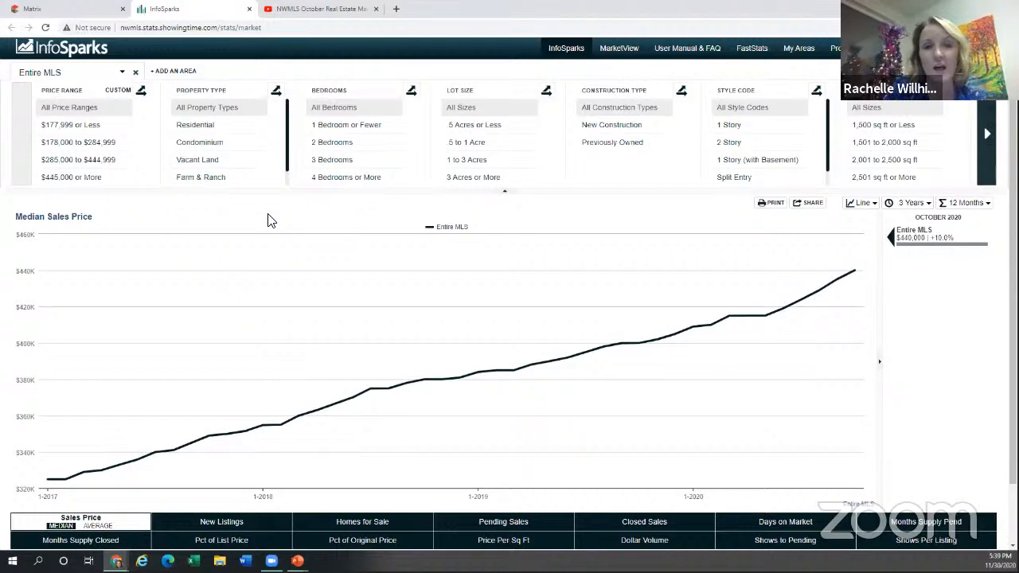
# Change the charted area from the entire MLS to ZIP code 98003
pyautogui.moveTo(66, 478)
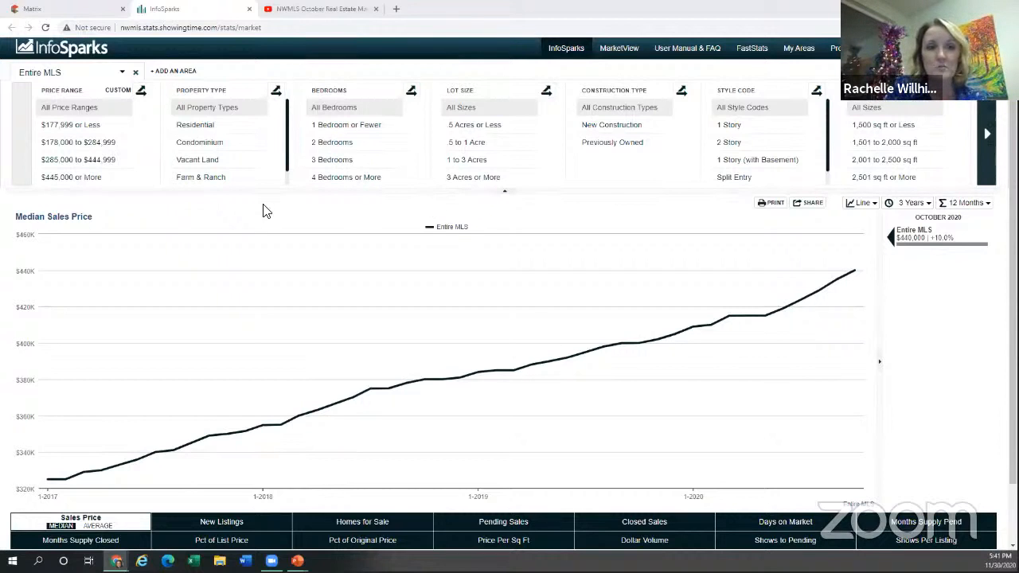
pyautogui.click(57, 73)
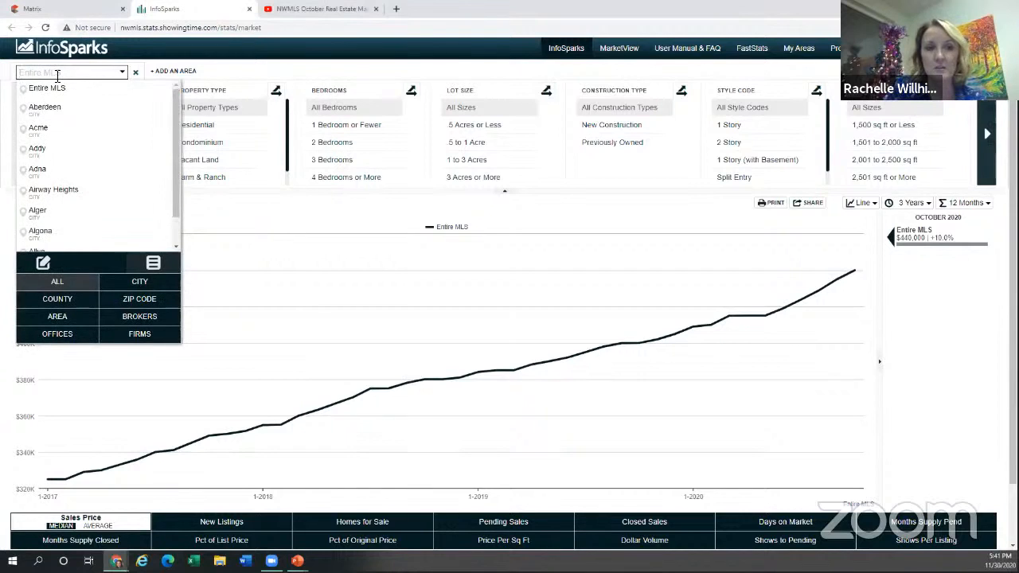
pyautogui.write('98')
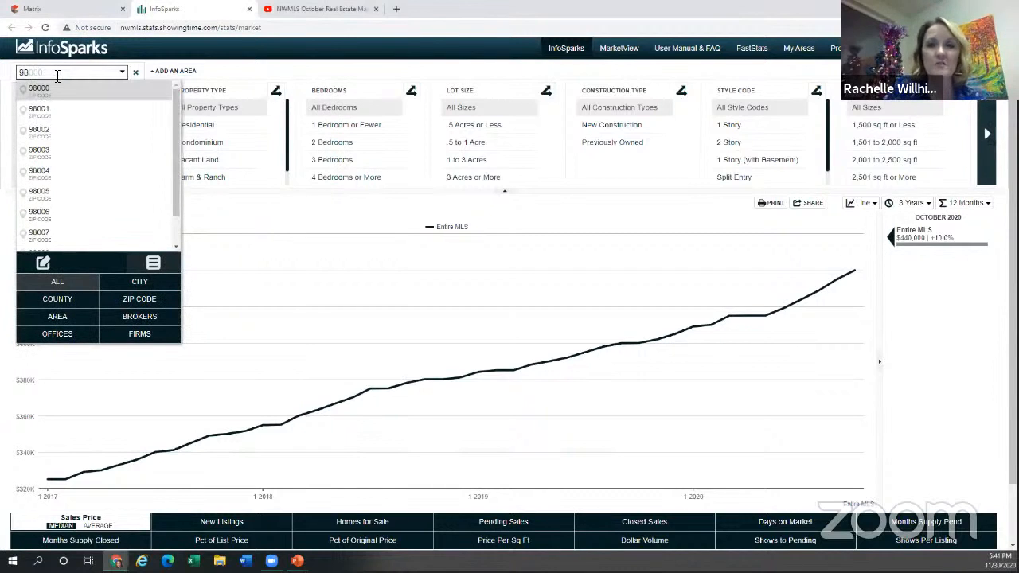
pyautogui.write('003')
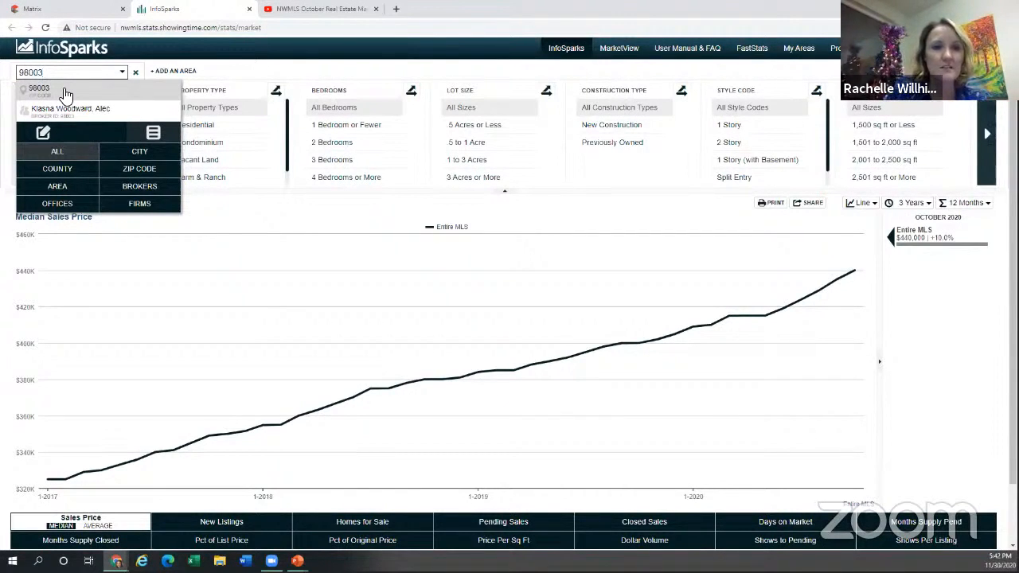
pyautogui.click(66, 94)
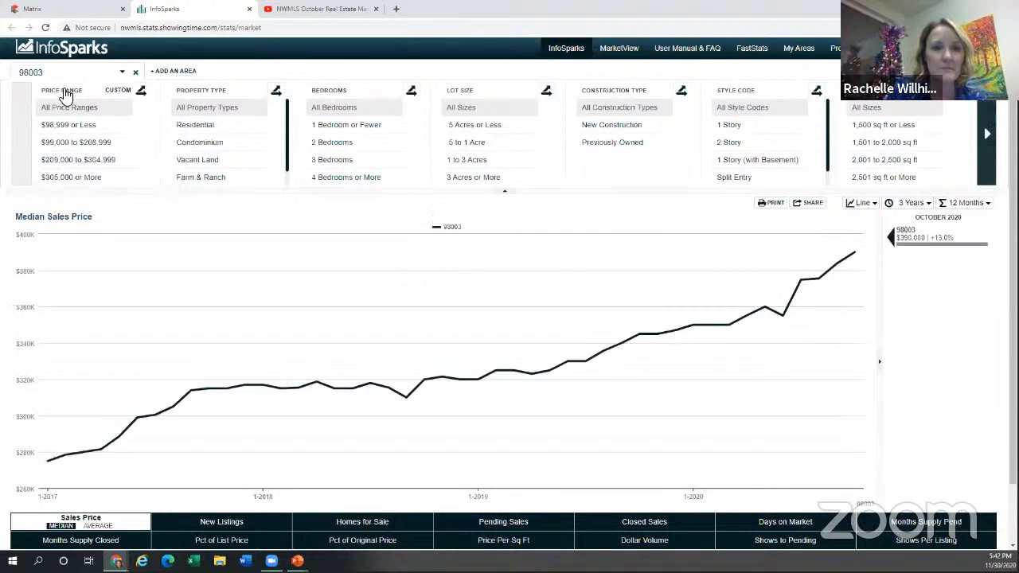
# Add a second comparison area to the Median Sales Price chart and set it to ZIP code 98023
pyautogui.click(181, 72)
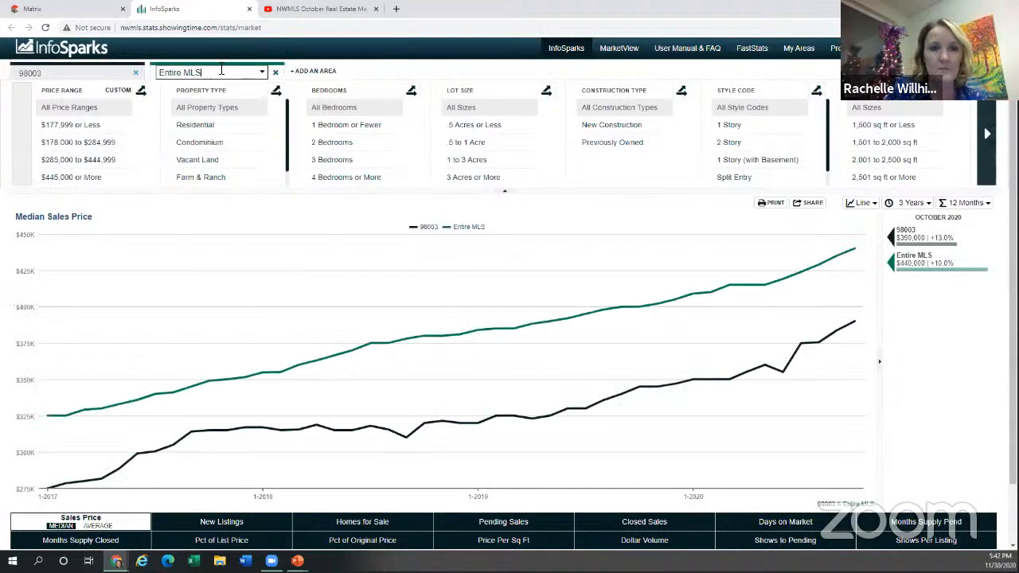
pyautogui.click(222, 72)
pyautogui.write('98023')
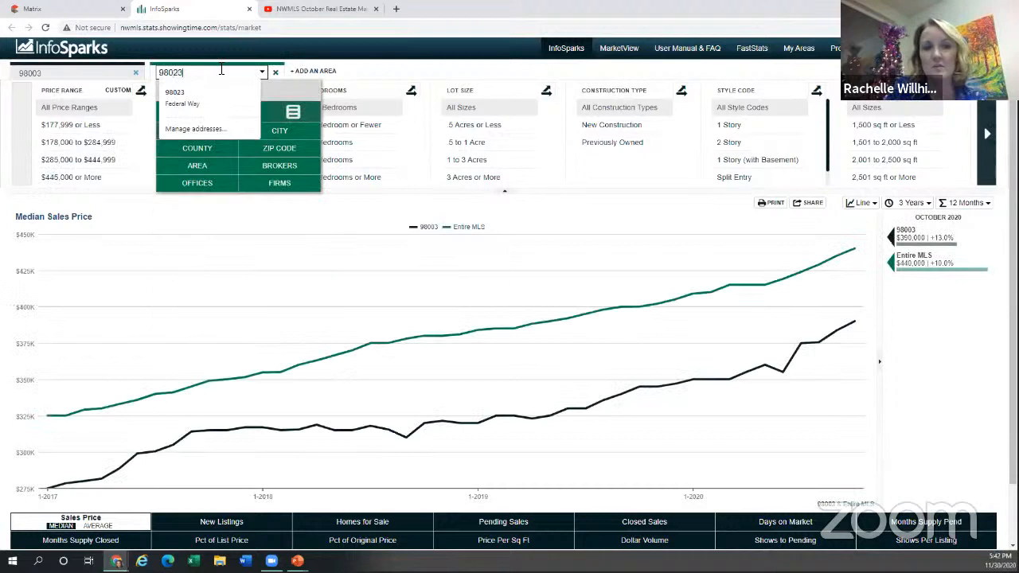
pyautogui.click(229, 71)
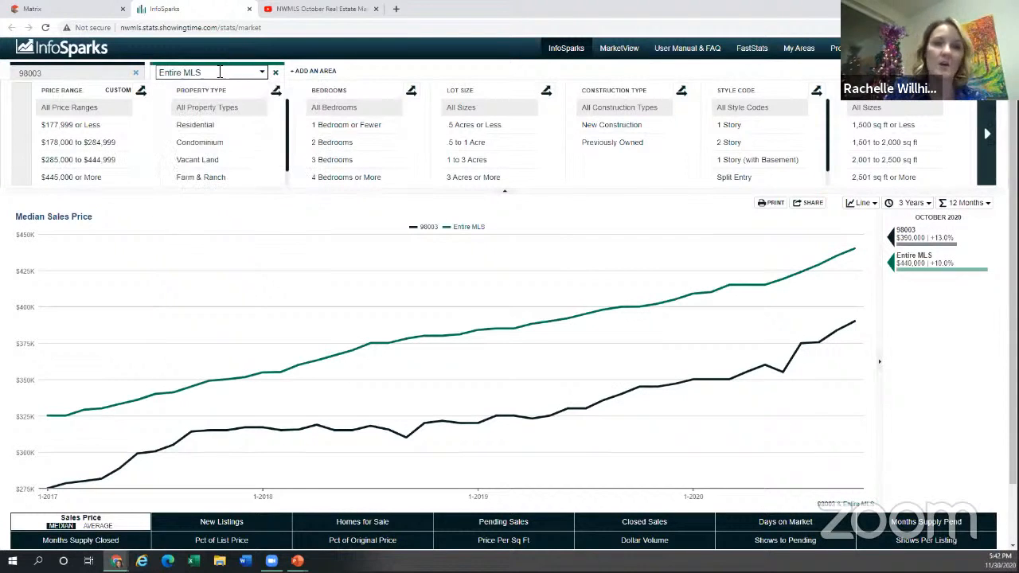
pyautogui.click(209, 72)
pyautogui.write('98023')
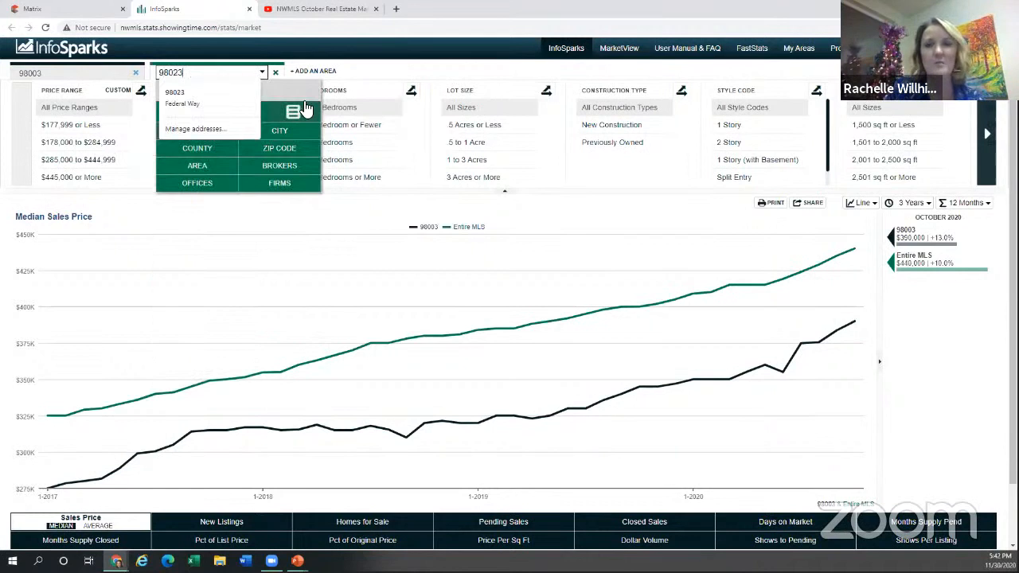
pyautogui.press('Return')
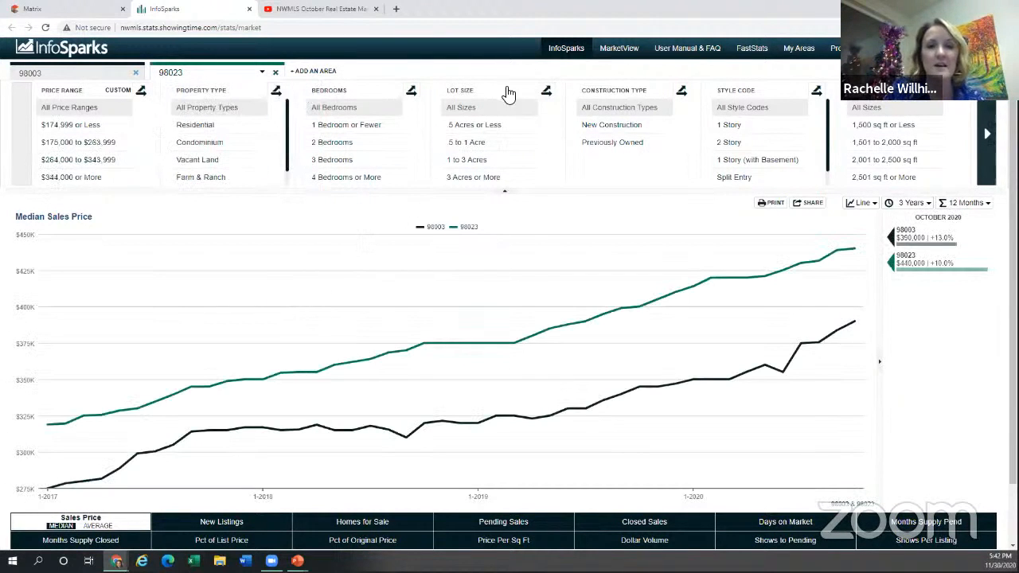
# Add a third comparison area to the Median Sales Price chart and set it to ZIP code 98001
pyautogui.click(317, 72)
pyautogui.click(364, 77)
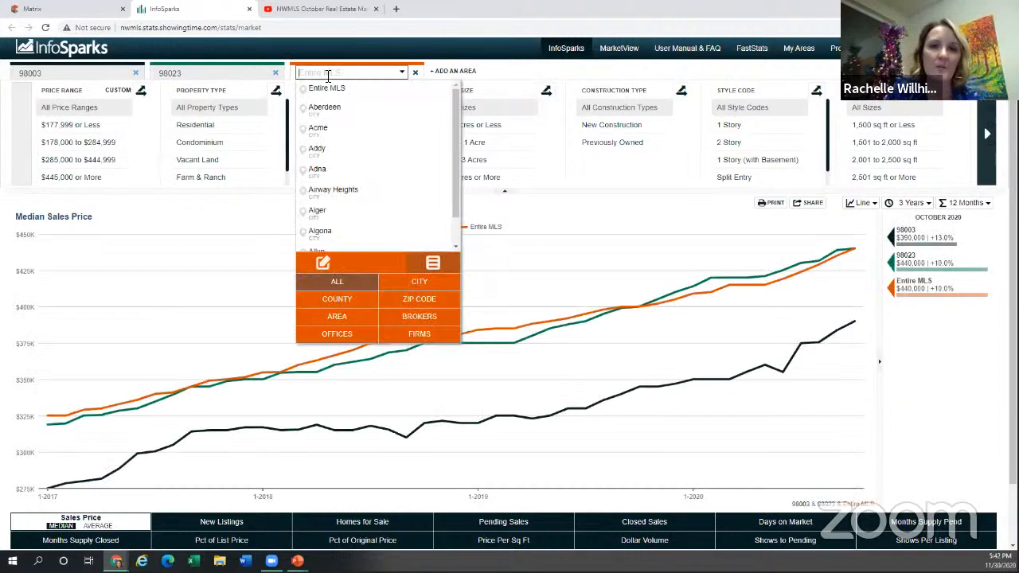
pyautogui.click(329, 76)
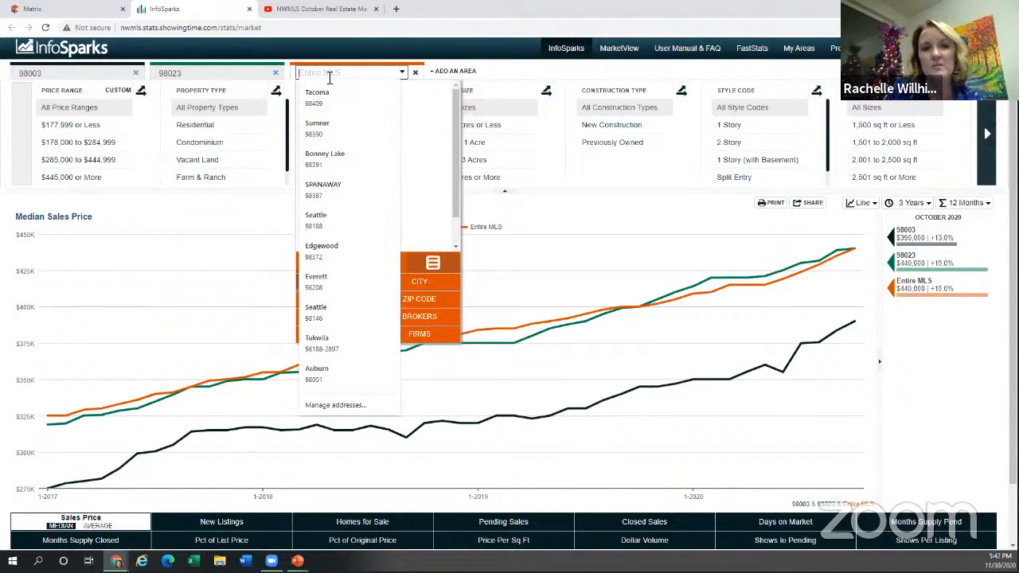
pyautogui.write('98001')
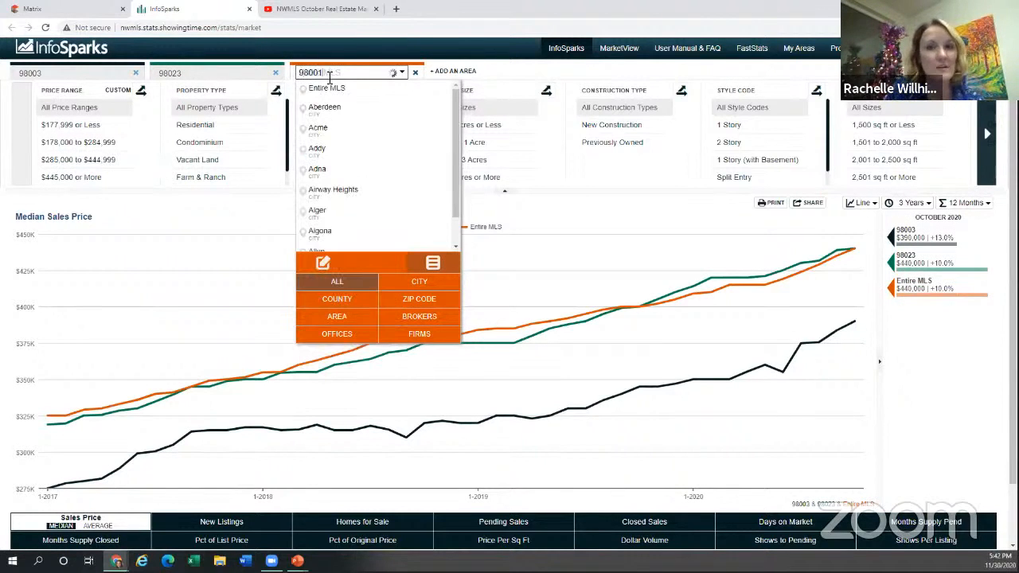
pyautogui.click(327, 89)
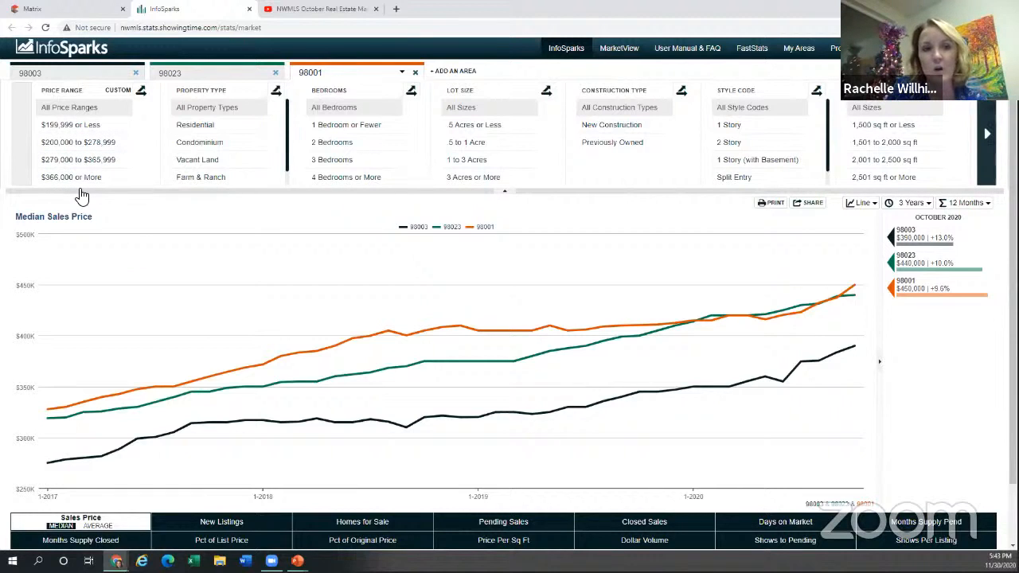
# Start a custom set of price ranges by setting the first range's upper limit to $499,999
pyautogui.click(118, 91)
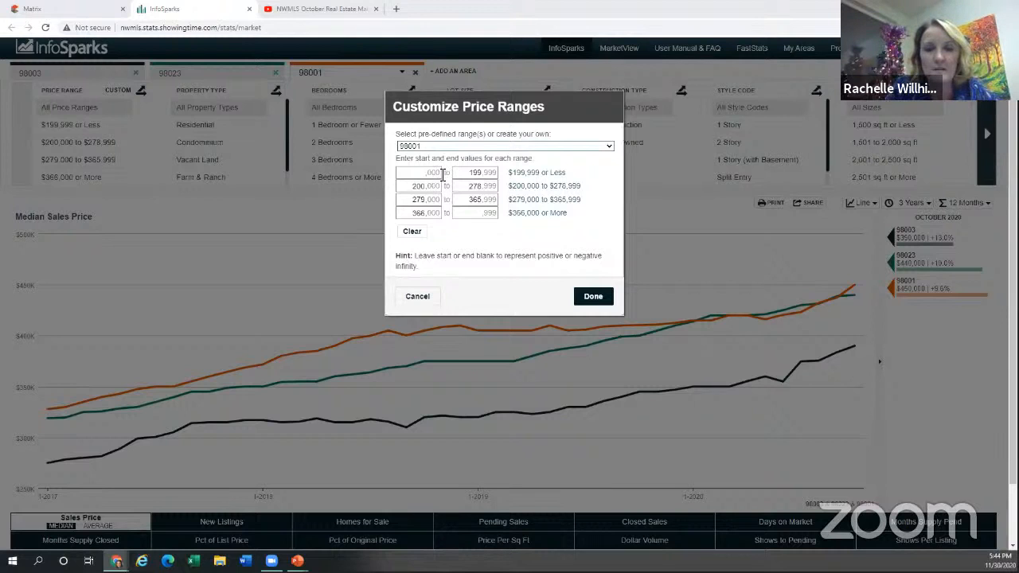
pyautogui.doubleClick(471, 172)
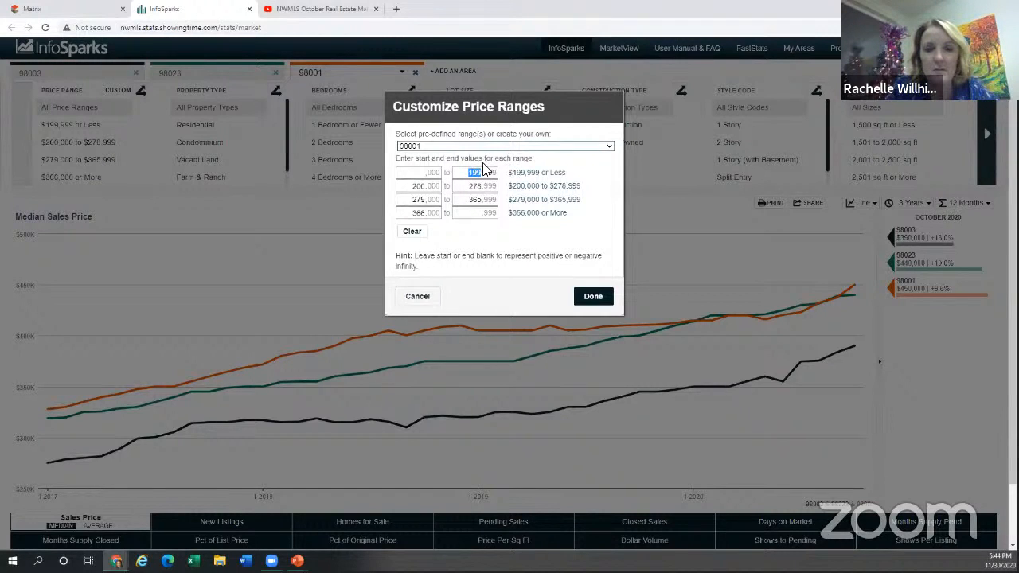
pyautogui.write('499')
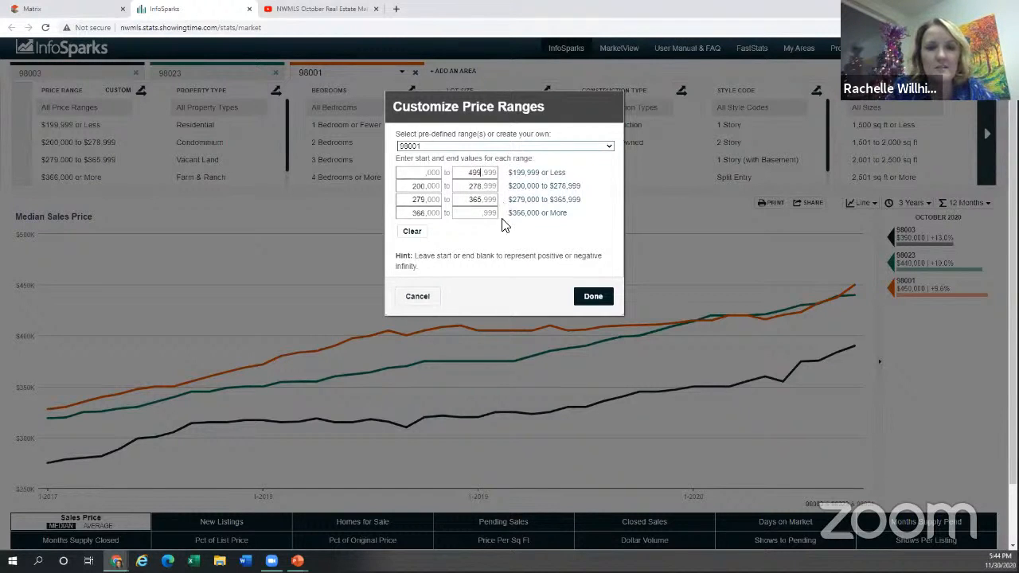
pyautogui.click(452, 232)
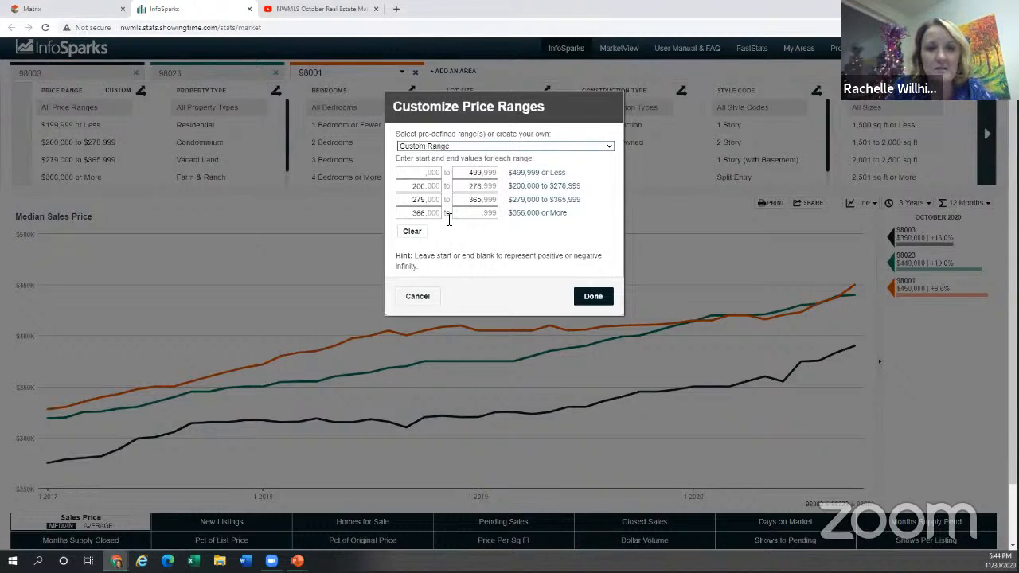
# Set the second custom price range to run from $500,000 to $749,999
pyautogui.moveTo(428, 187); pyautogui.dragTo(370, 186)
pyautogui.click(421, 187)
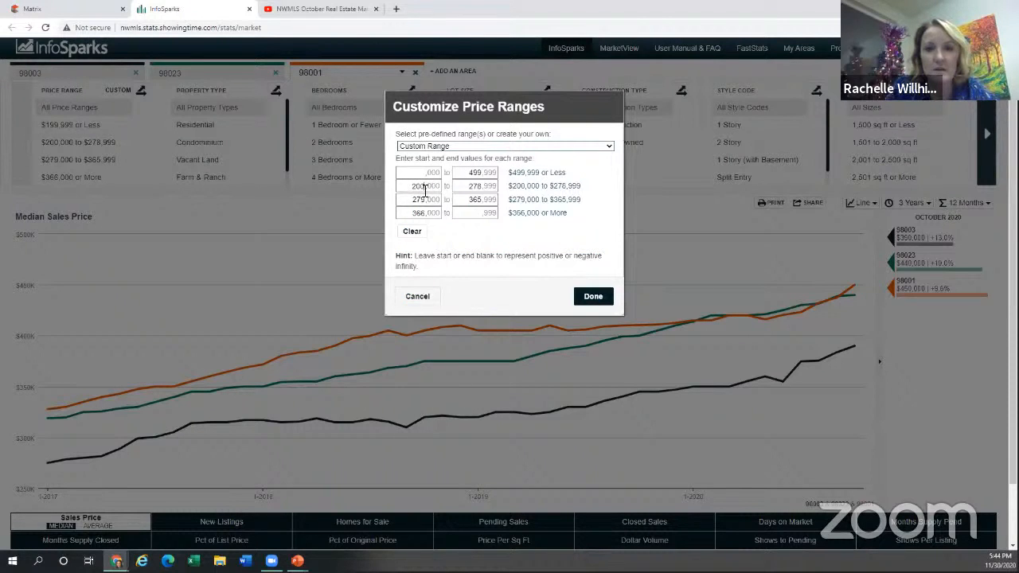
pyautogui.doubleClick(424, 187)
pyautogui.write('500')
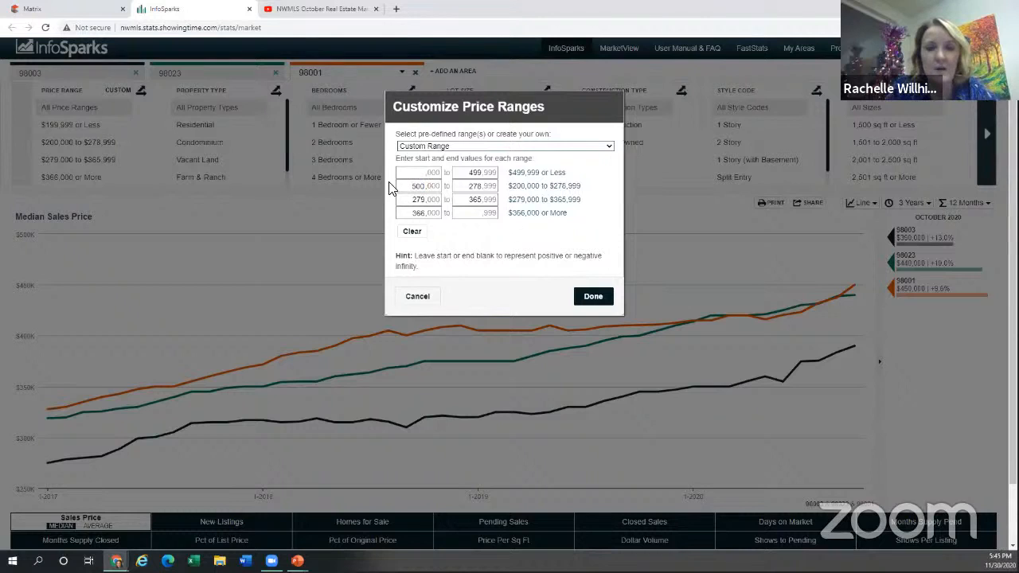
pyautogui.doubleClick(470, 186)
pyautogui.write('750')
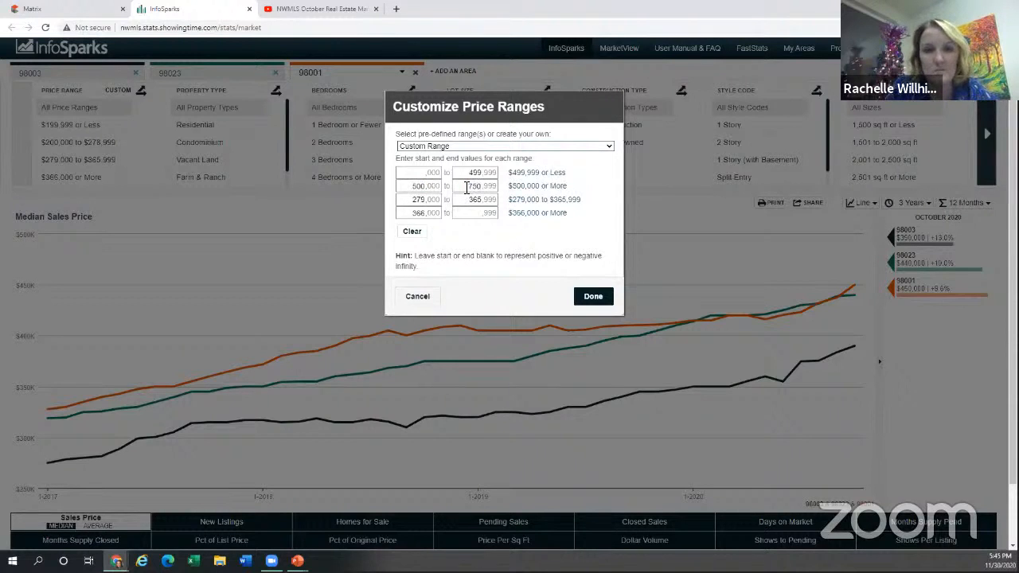
pyautogui.press('BackSpace')
pyautogui.press('BackSpace')
pyautogui.write('49')
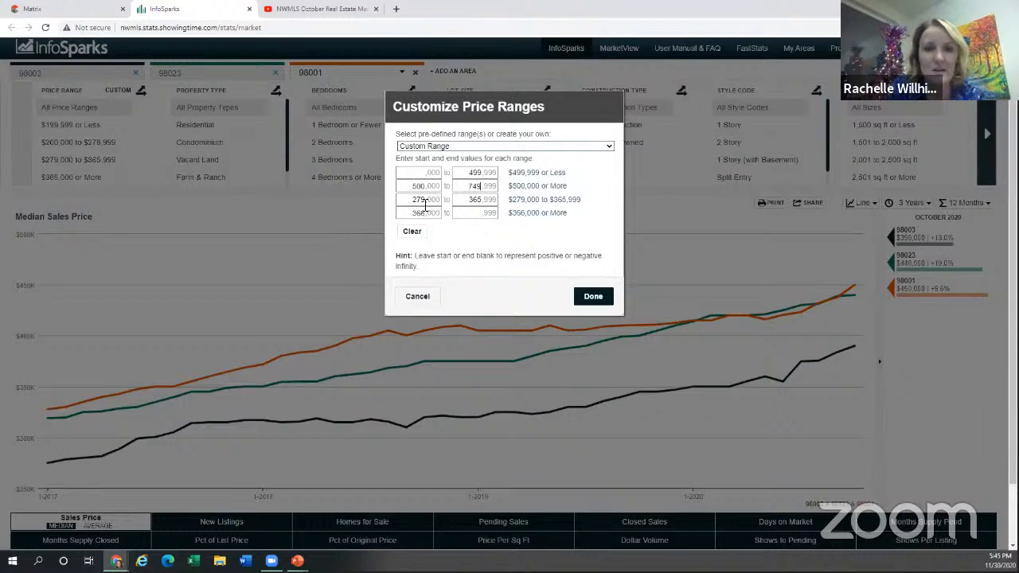
# Set the third price range to $750,000 to $1,249,999 and the fourth to $1,250,000 or more, and apply the custom ranges
pyautogui.doubleClick(425, 200)
pyautogui.write('750')
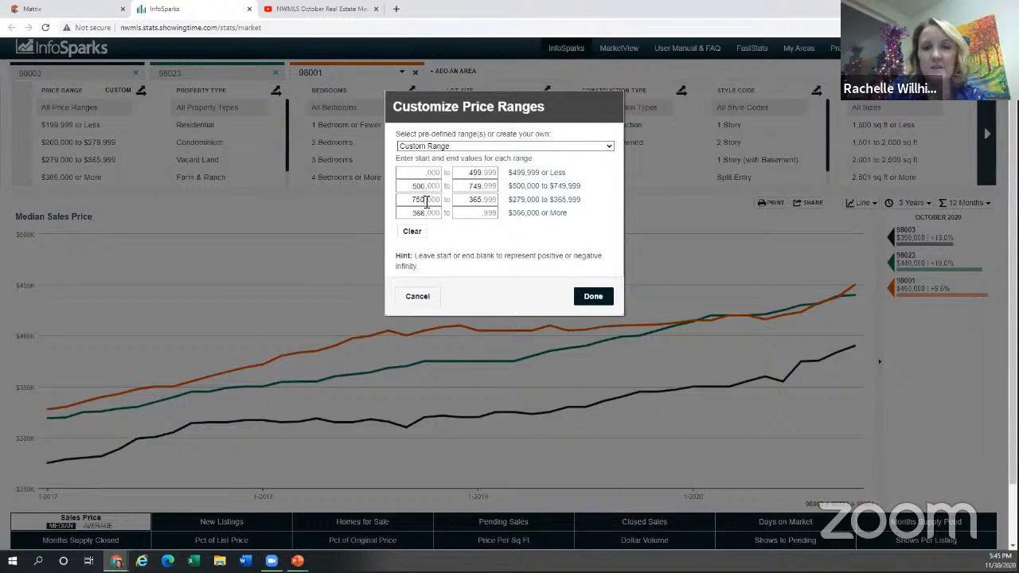
pyautogui.doubleClick(472, 201)
pyautogui.write('1250')
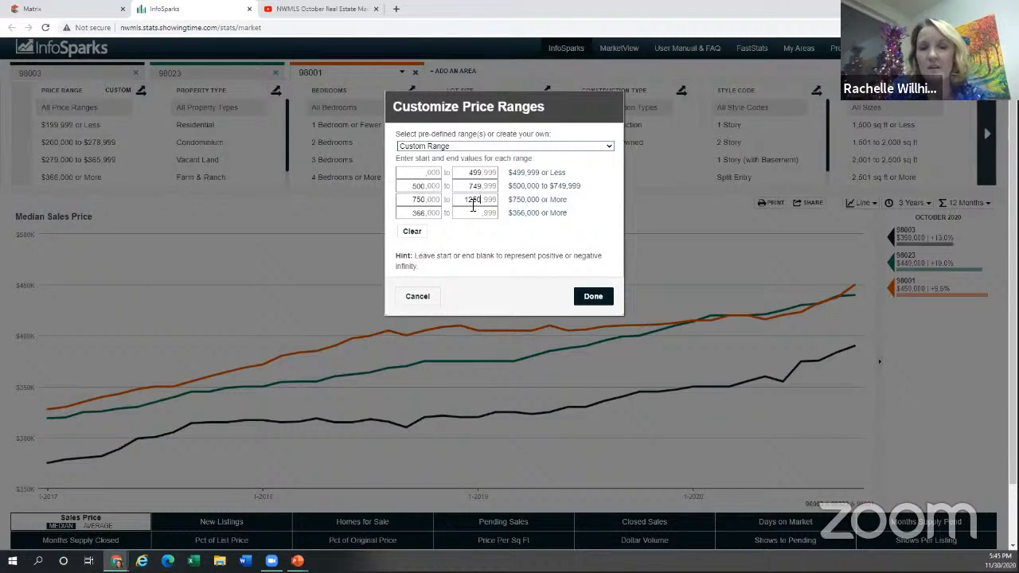
pyautogui.doubleClick(409, 214)
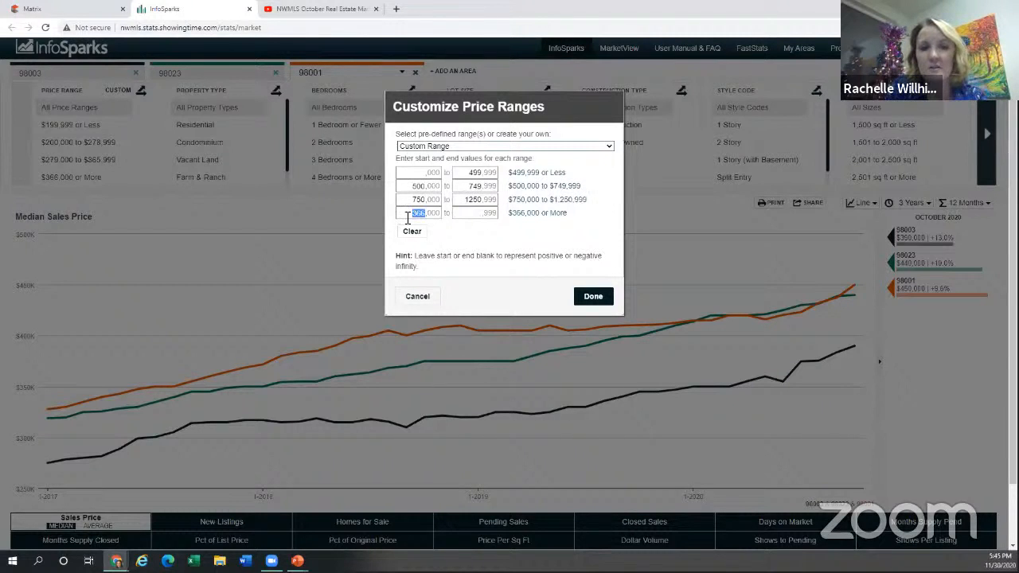
pyautogui.write('1')
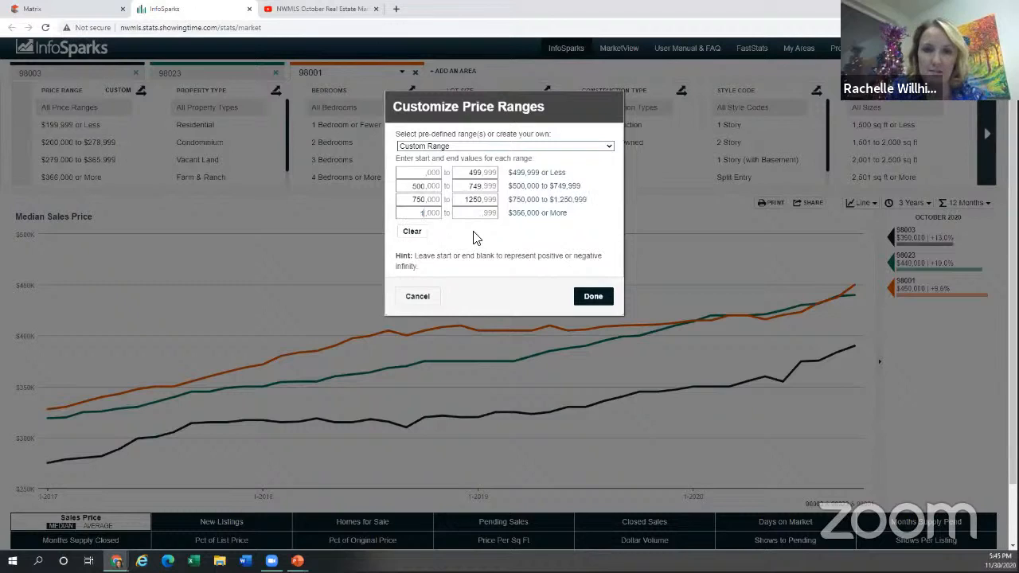
pyautogui.write('250')
pyautogui.doubleClick(465, 199)
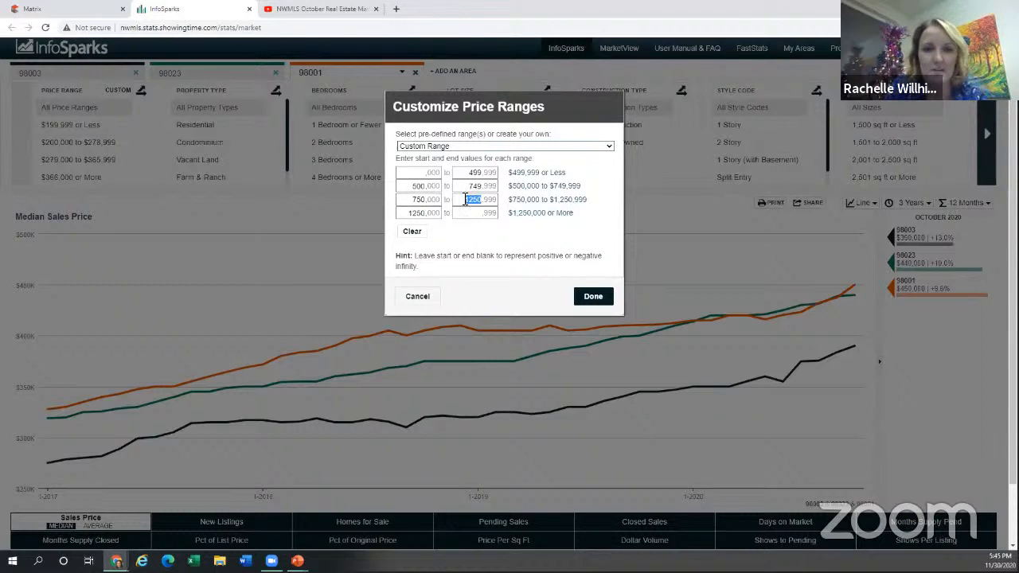
pyautogui.write('1249')
pyautogui.click(479, 248)
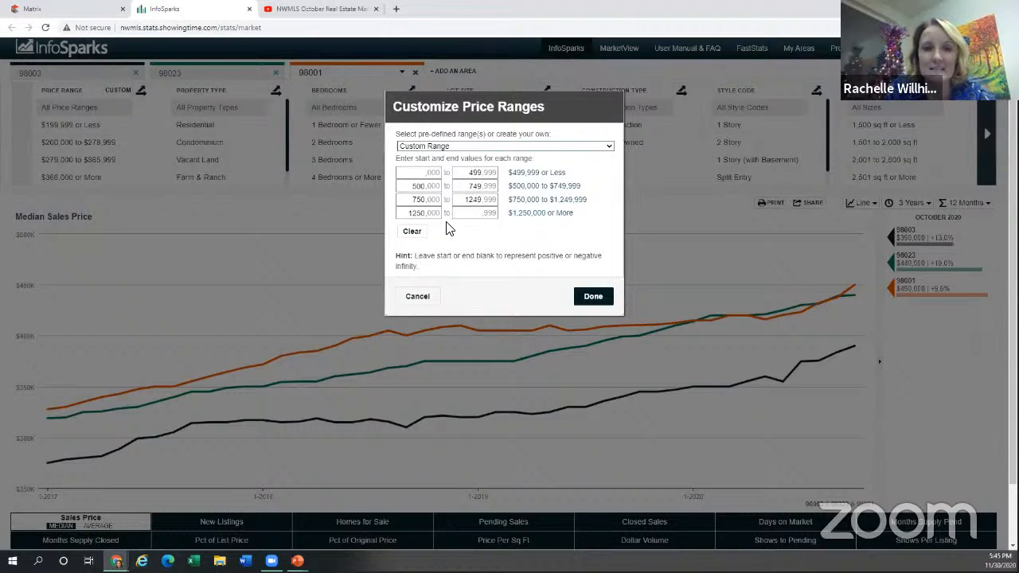
pyautogui.click(596, 296)
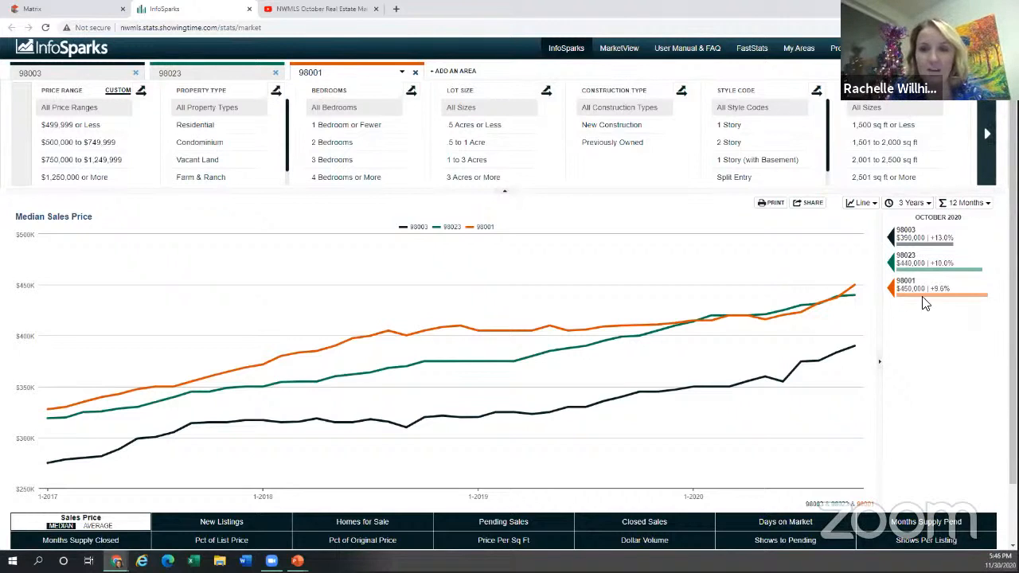
# Extend the chart's time frame to 10 years
pyautogui.click(910, 203)
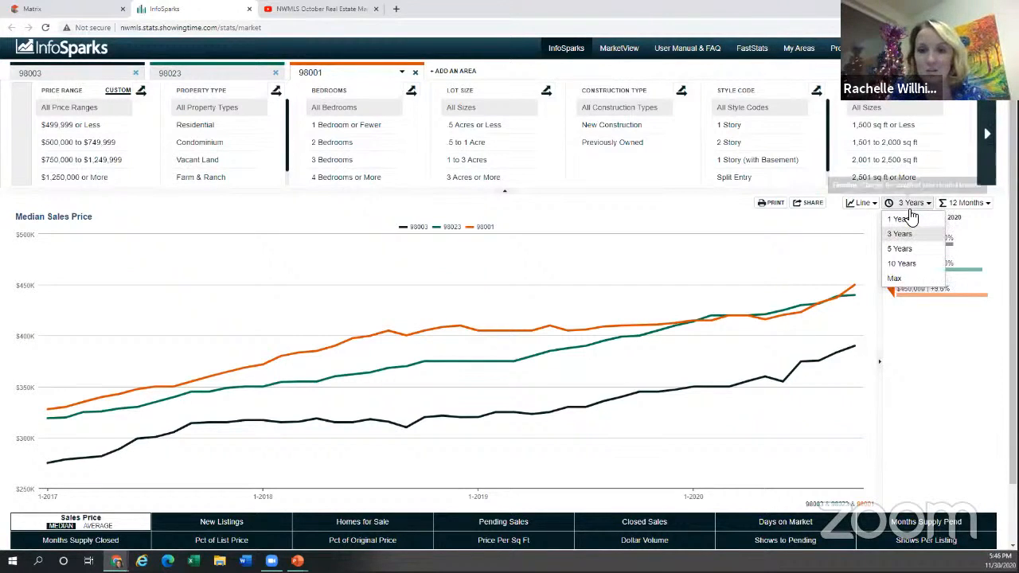
pyautogui.click(904, 263)
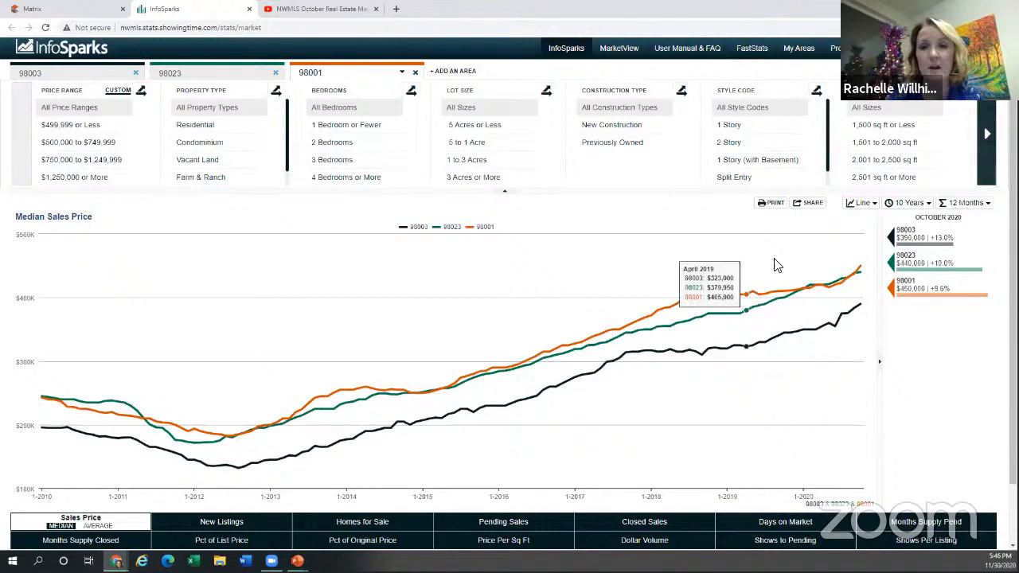
pyautogui.click(880, 366)
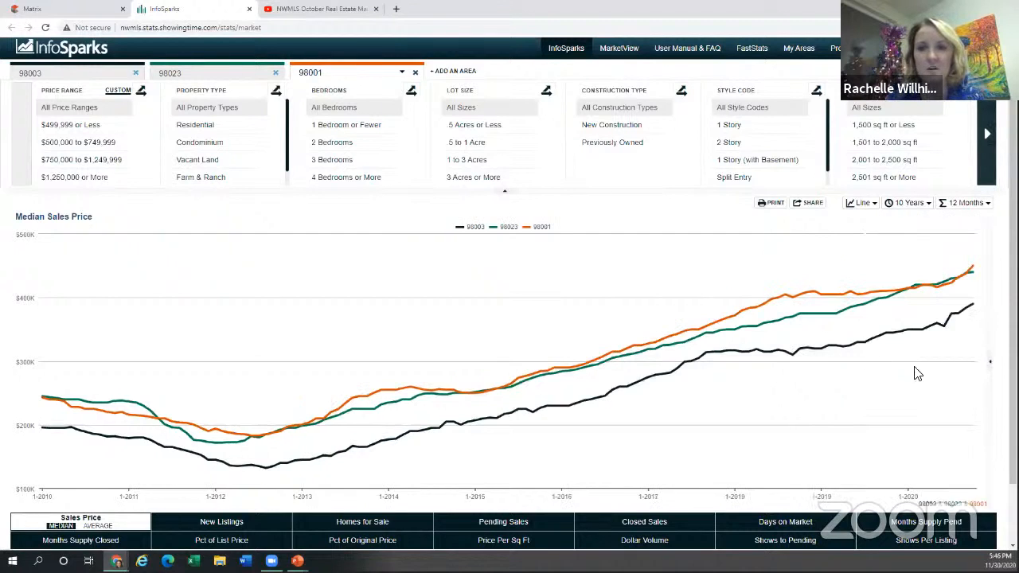
pyautogui.click(993, 366)
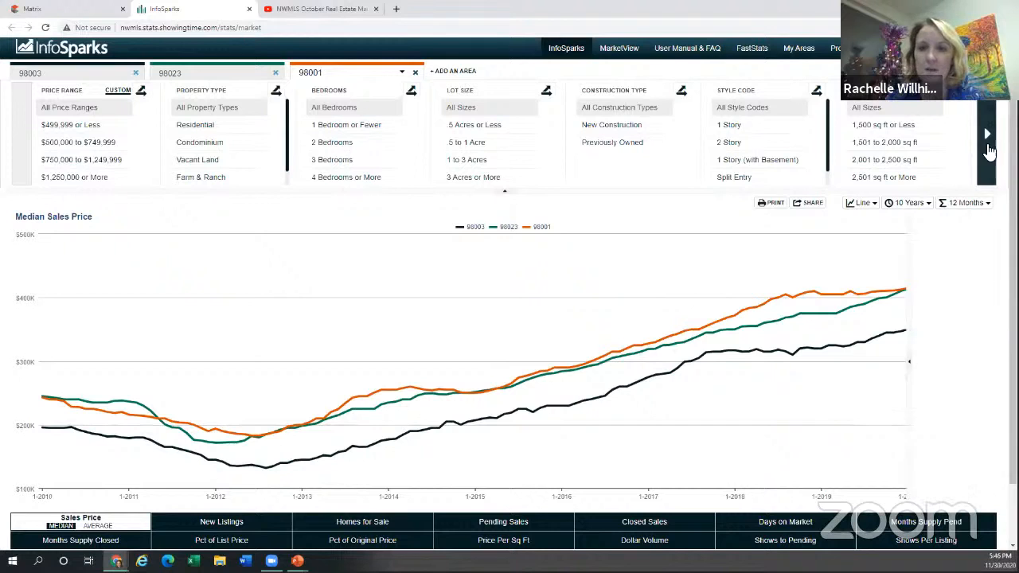
# Look through the remaining filter categories and limit the chart to Residential properties
pyautogui.click(987, 134)
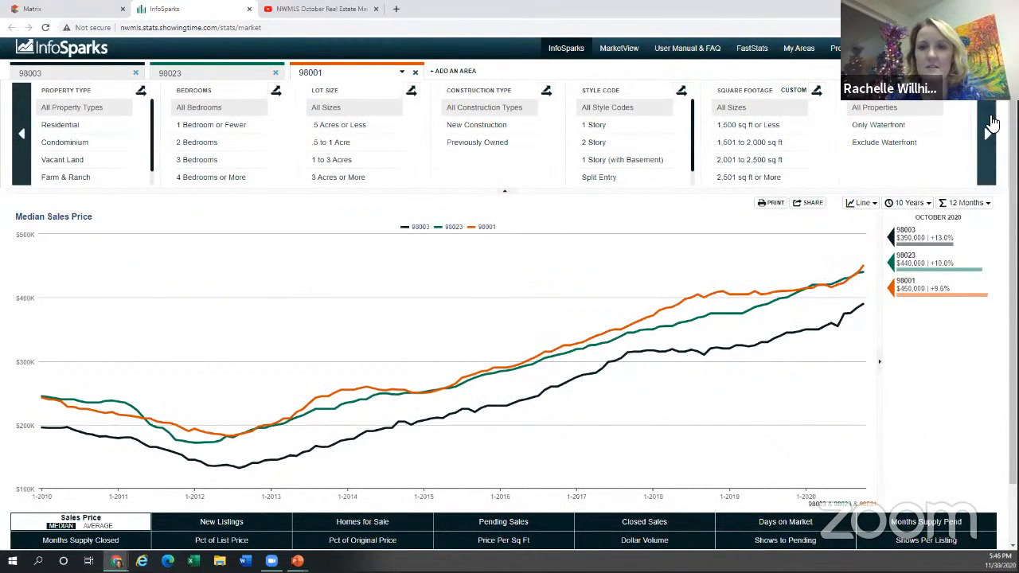
pyautogui.click(991, 121)
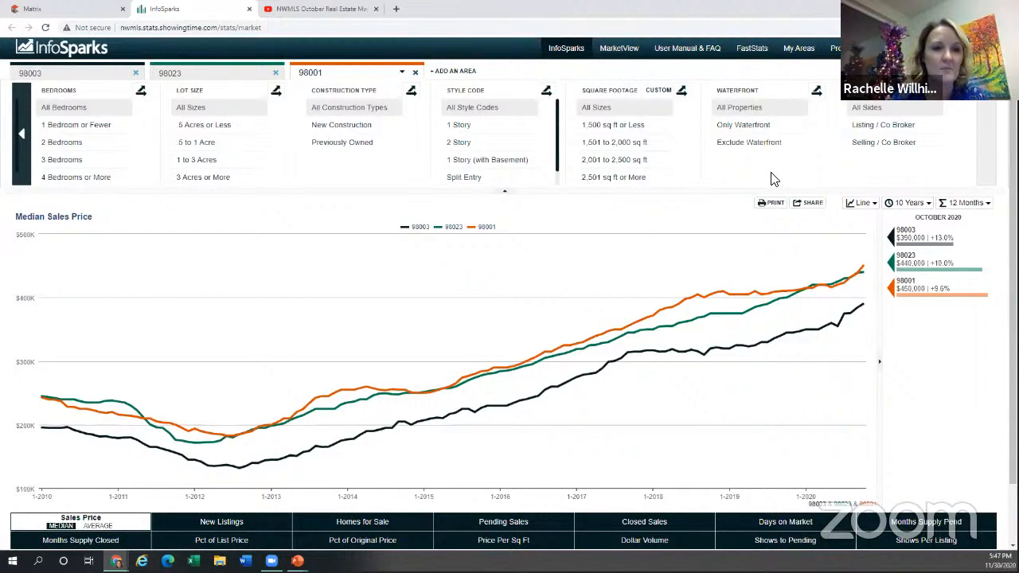
pyautogui.click(25, 136)
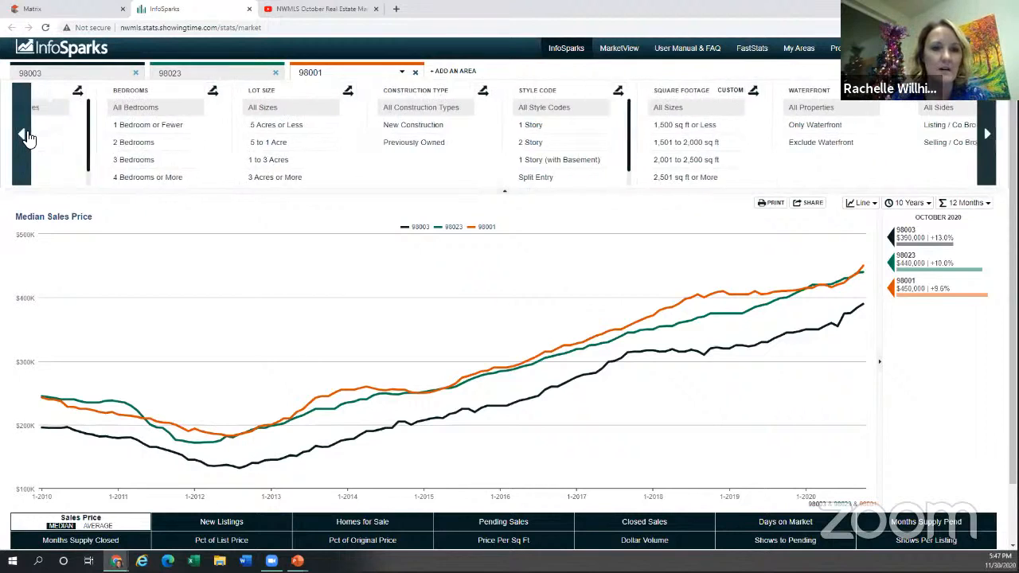
pyautogui.click(25, 135)
pyautogui.click(24, 135)
pyautogui.click(25, 135)
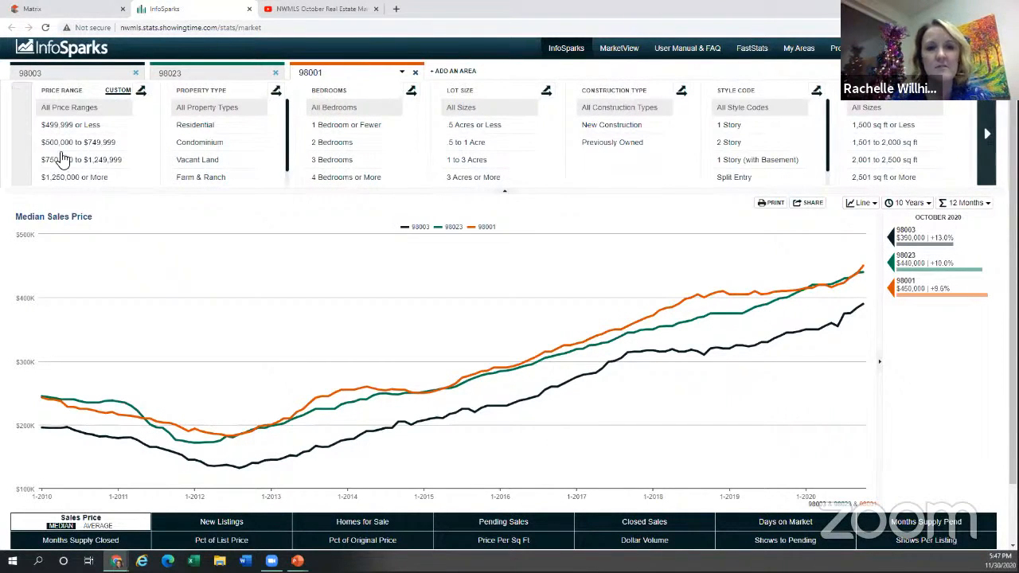
pyautogui.click(225, 129)
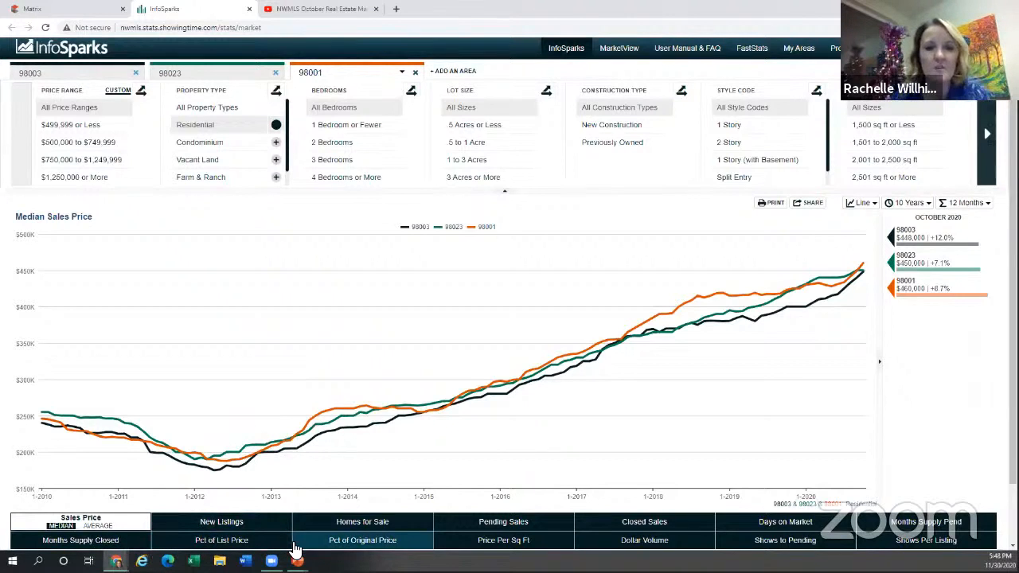
# Switch the sales price chart from median to average, and change the charted metric to New Listings
pyautogui.click(99, 526)
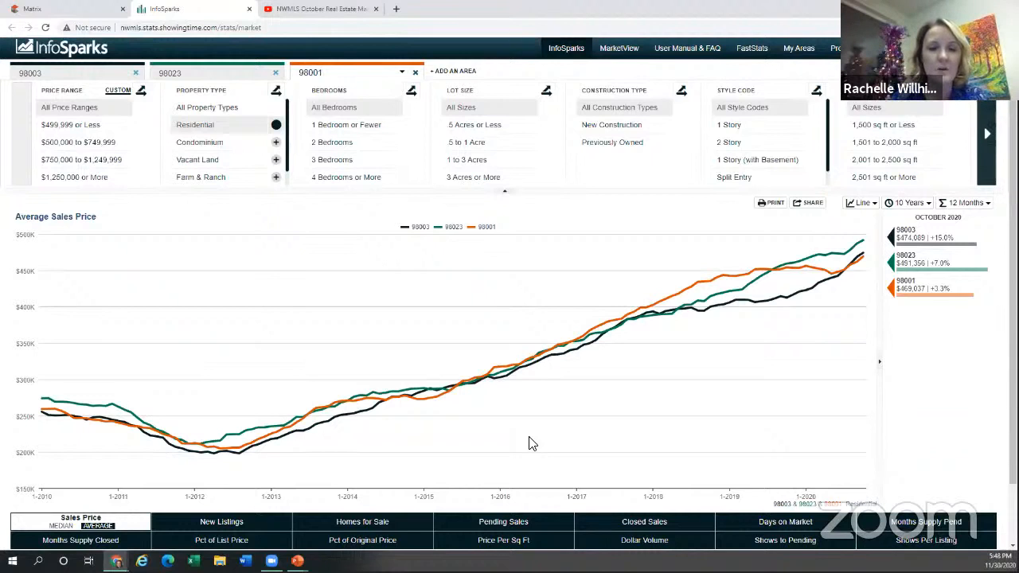
pyautogui.click(231, 522)
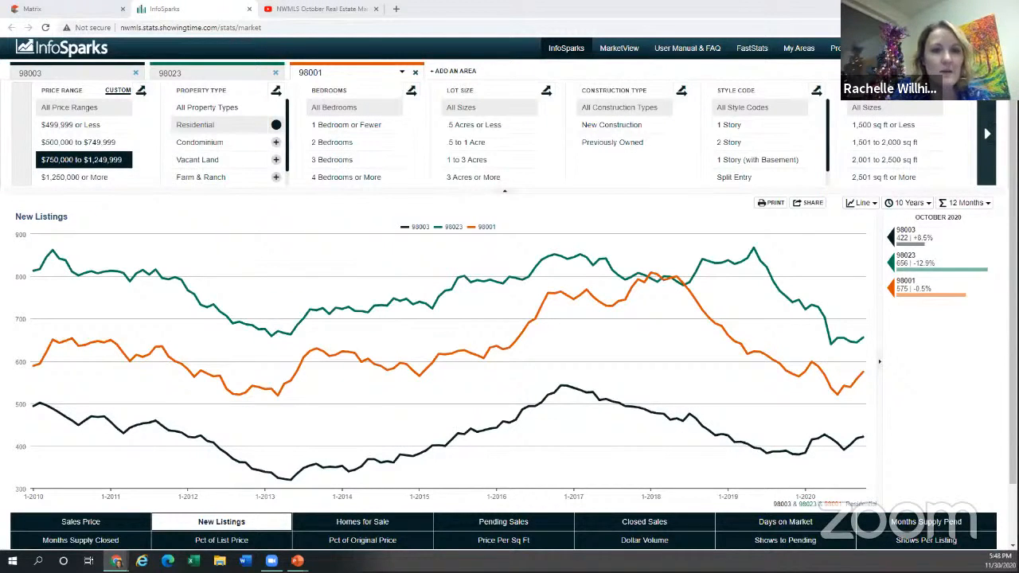
# Compare new listings by filtering to $500,000 to $749,999, to $499,999 or Less, and finally to $750,000 to $1,249,999
pyautogui.click(80, 142)
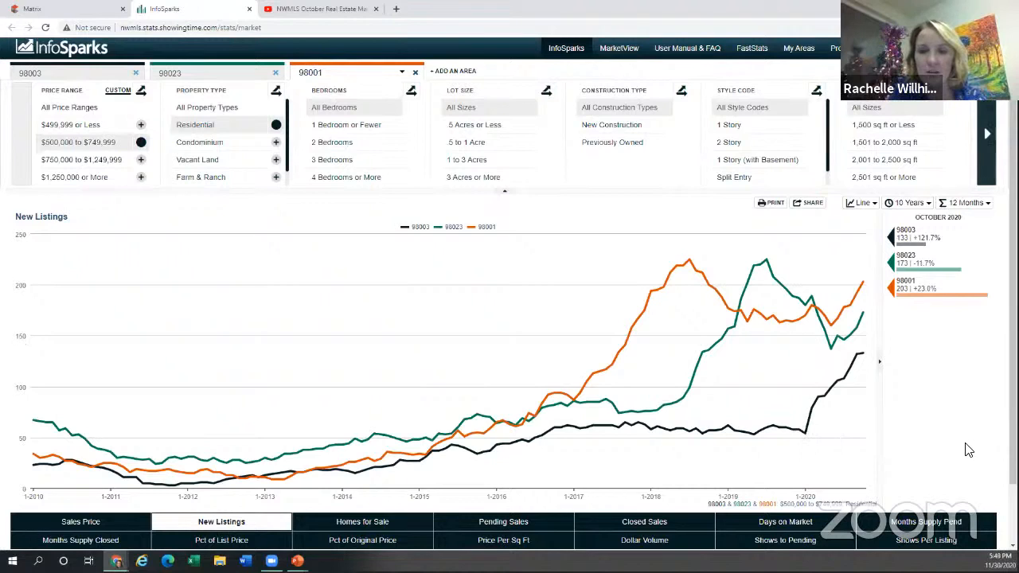
pyautogui.moveTo(864, 362)
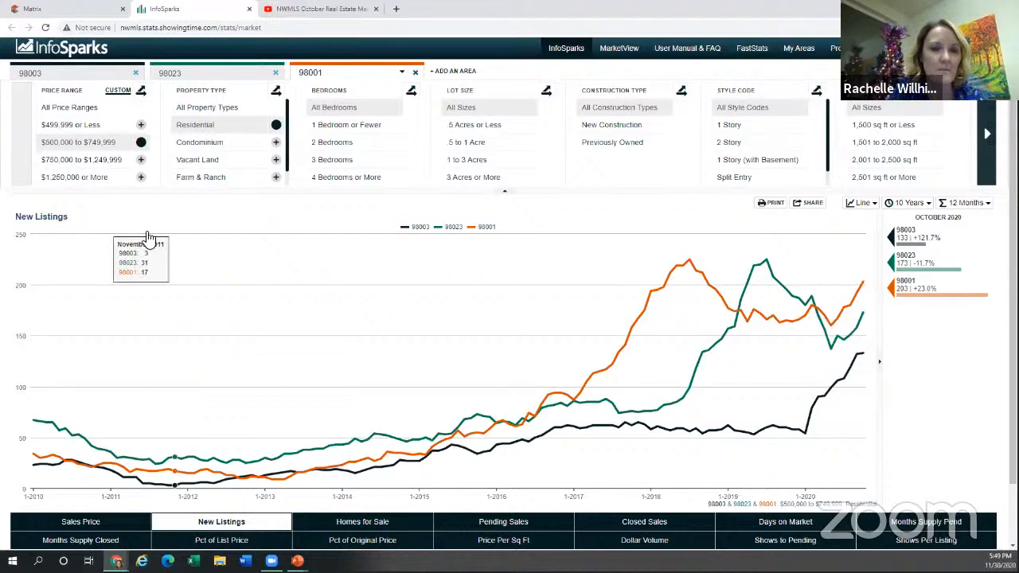
pyautogui.click(71, 124)
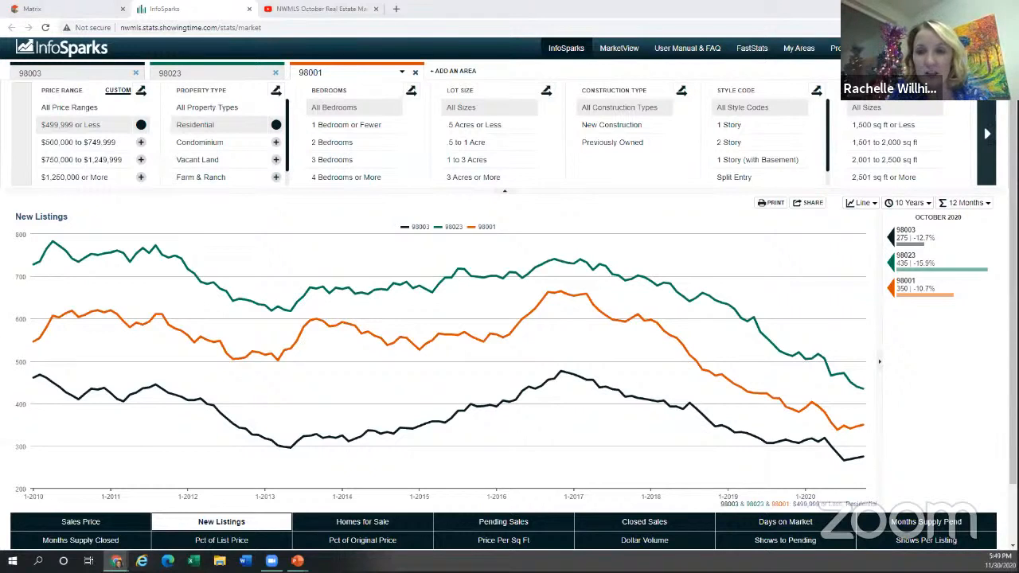
pyautogui.click(104, 144)
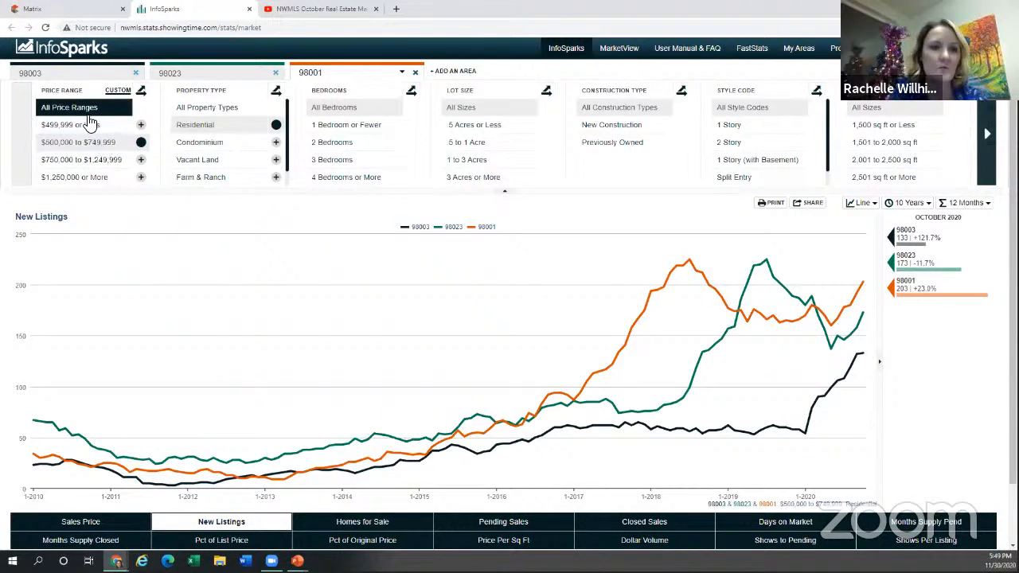
pyautogui.click(109, 162)
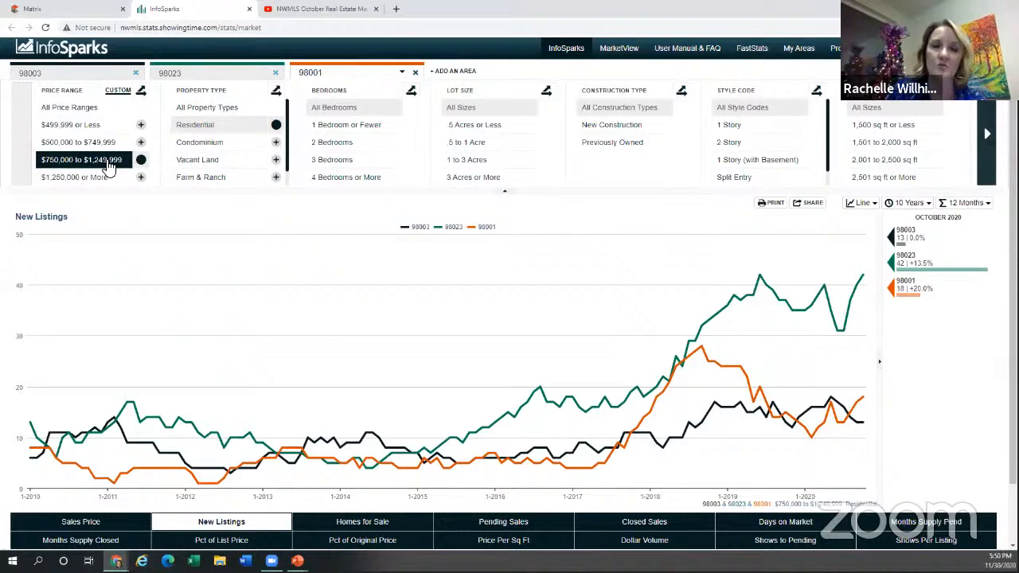
# Look over the chart's sharing options, and generate and review a printable PDF of the New Listings chart
pyautogui.click(805, 203)
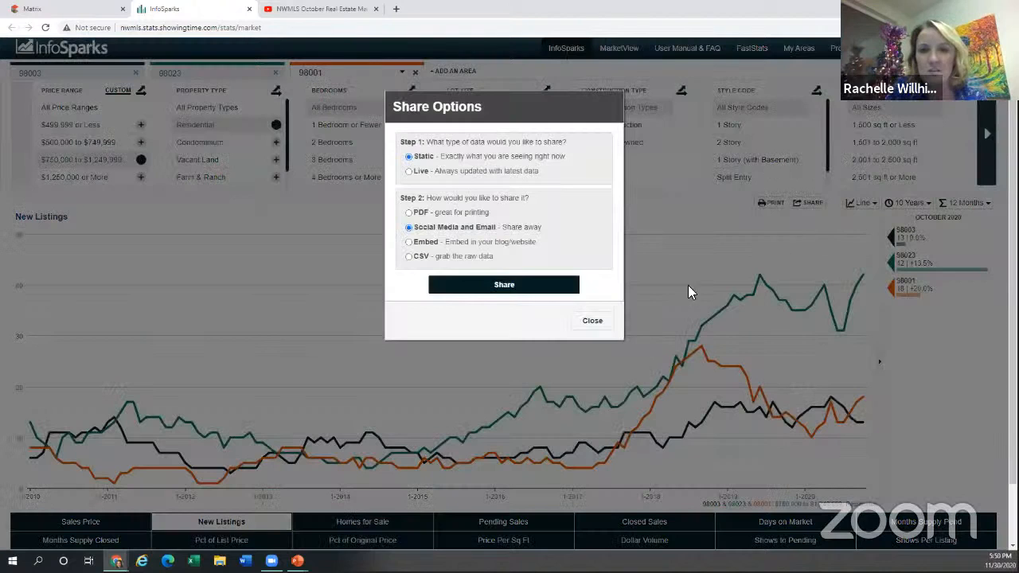
pyautogui.click(596, 322)
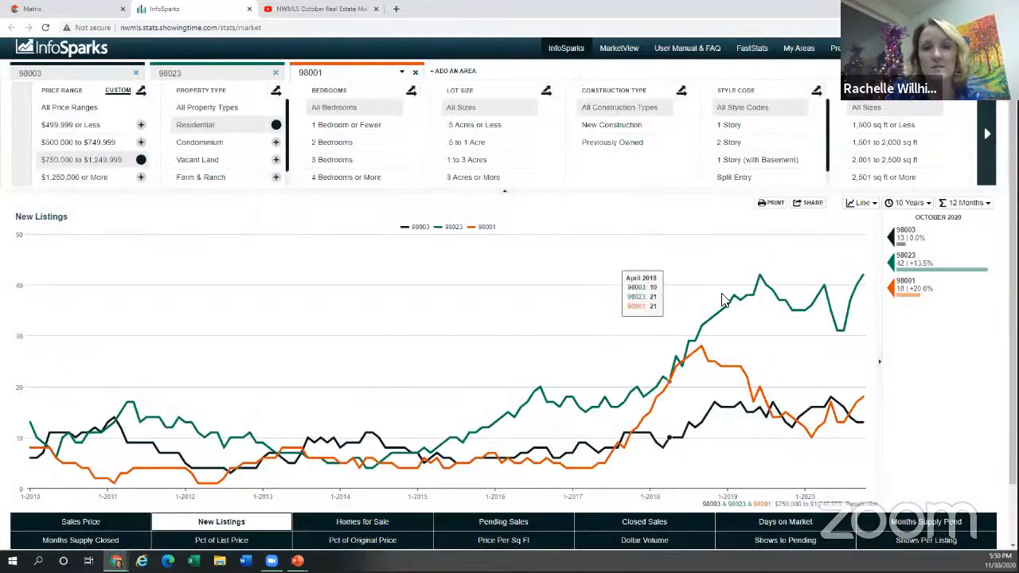
pyautogui.click(773, 202)
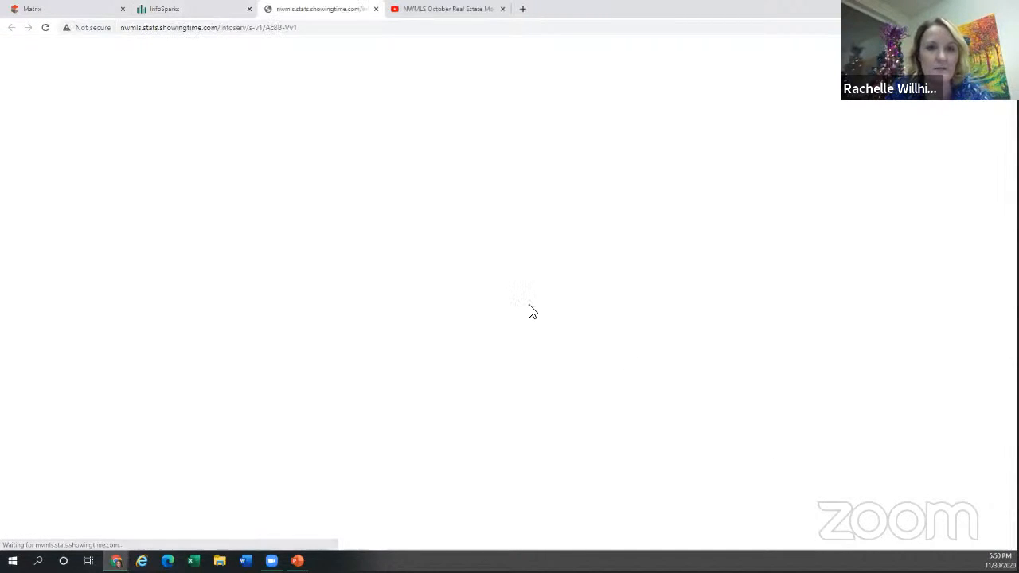
pyautogui.scroll(-1, 880, 382)
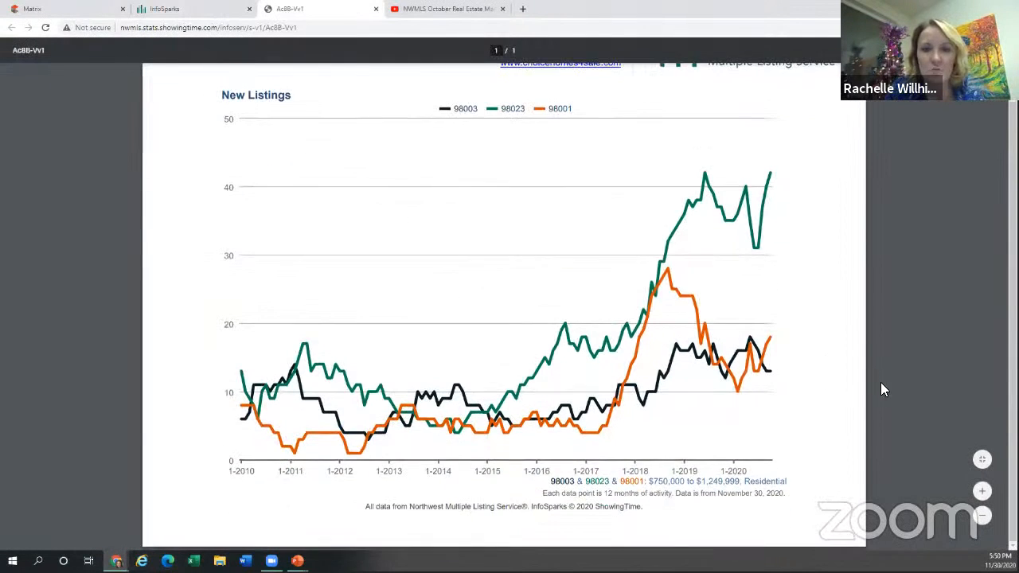
pyautogui.scroll(1, 893, 392)
pyautogui.scroll(-1, 893, 392)
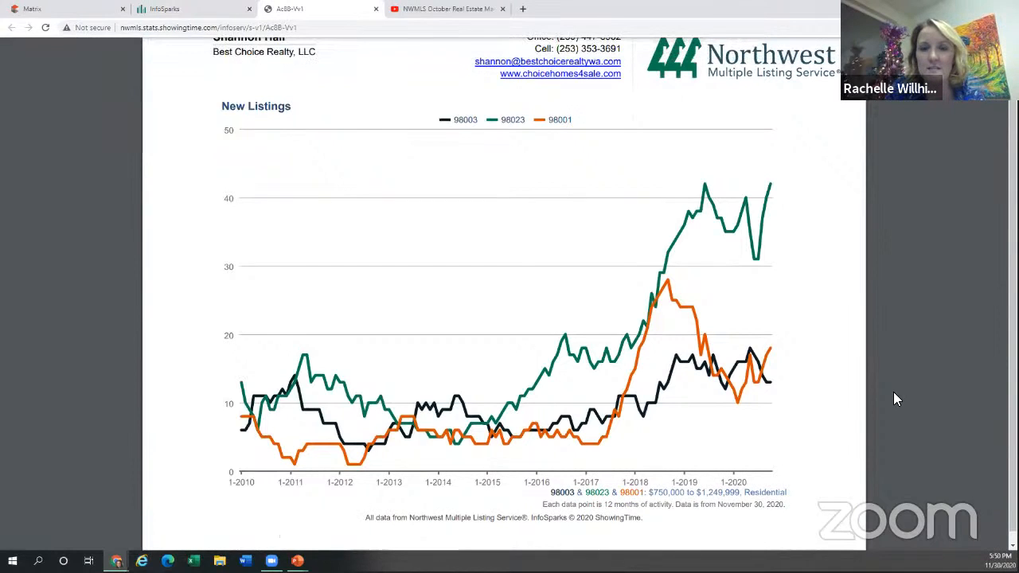
pyautogui.click(177, 11)
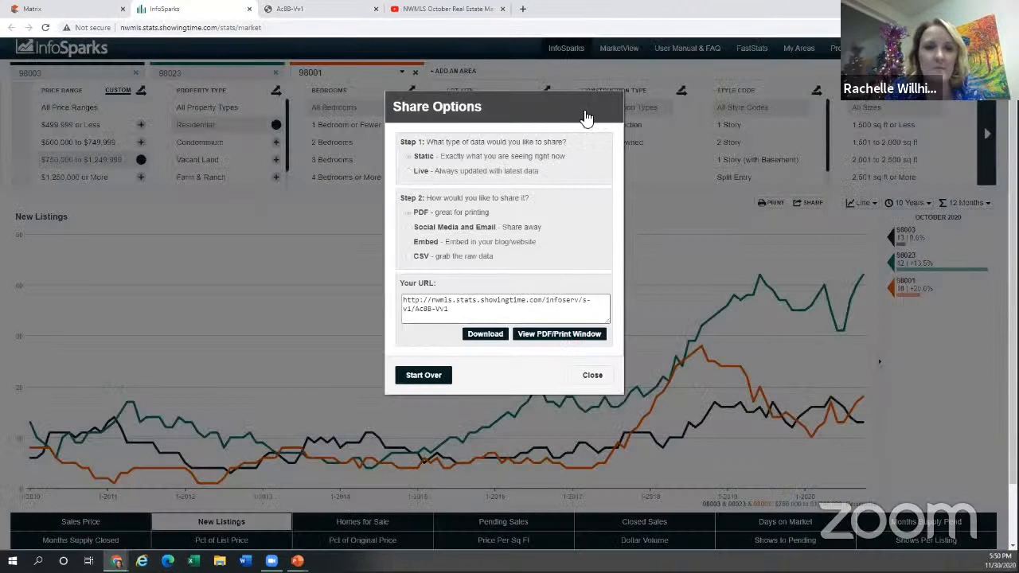
pyautogui.click(594, 376)
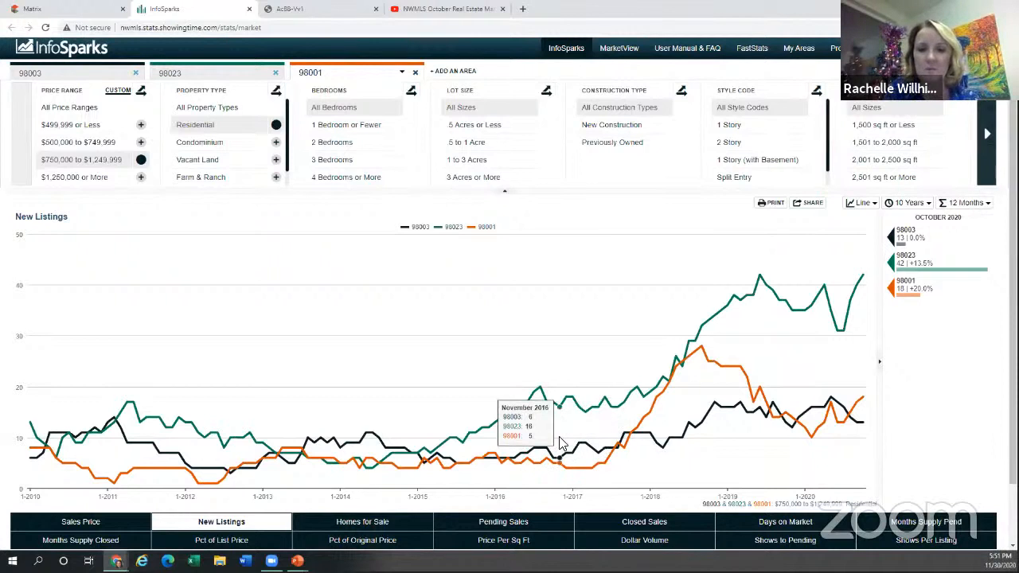
# Chart Days on Market, filtered to the $500,000 to $749,999 price range and Previously Owned homes, and inspect the October 2020 values
pyautogui.click(810, 524)
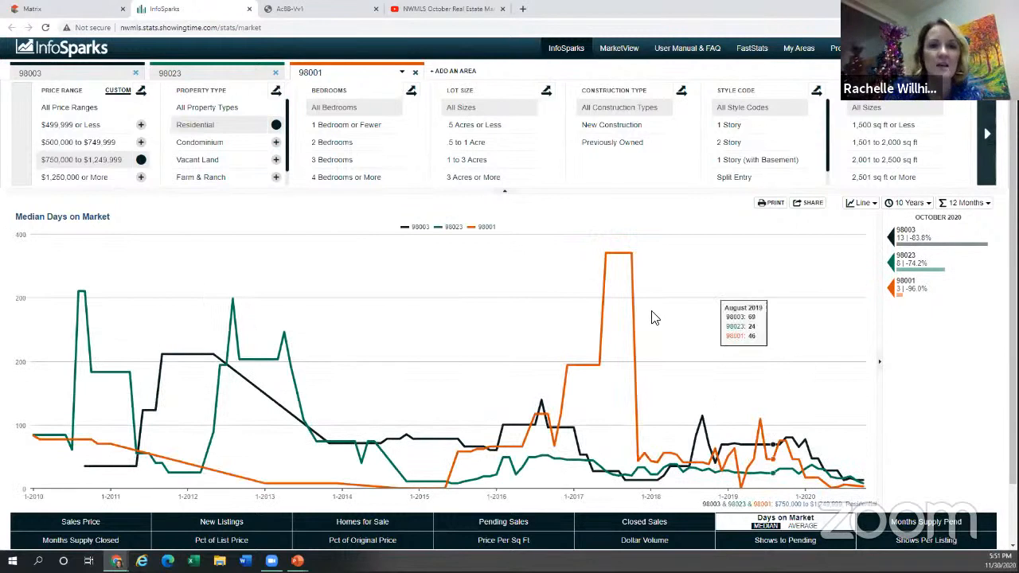
pyautogui.click(82, 146)
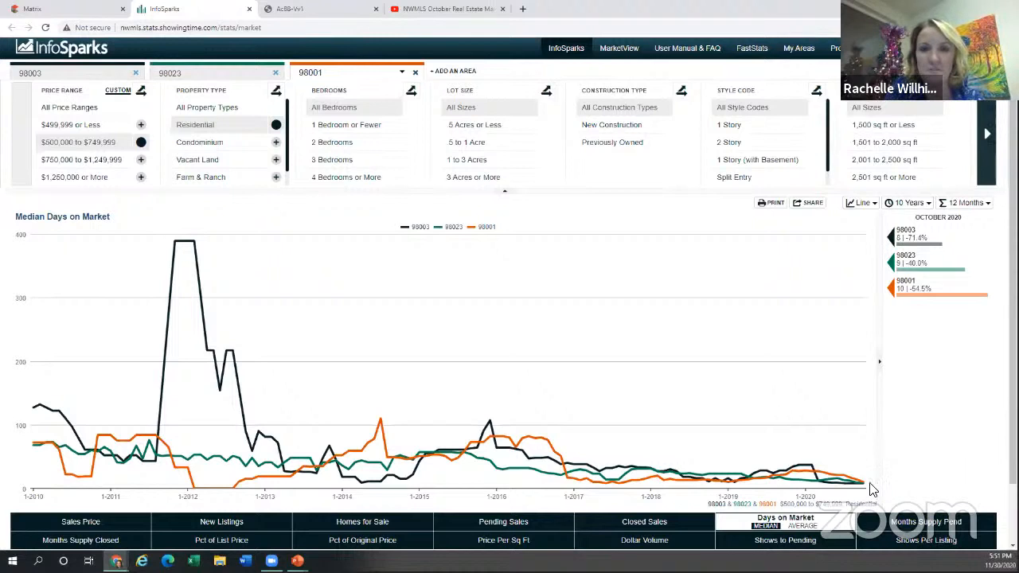
pyautogui.moveTo(869, 485)
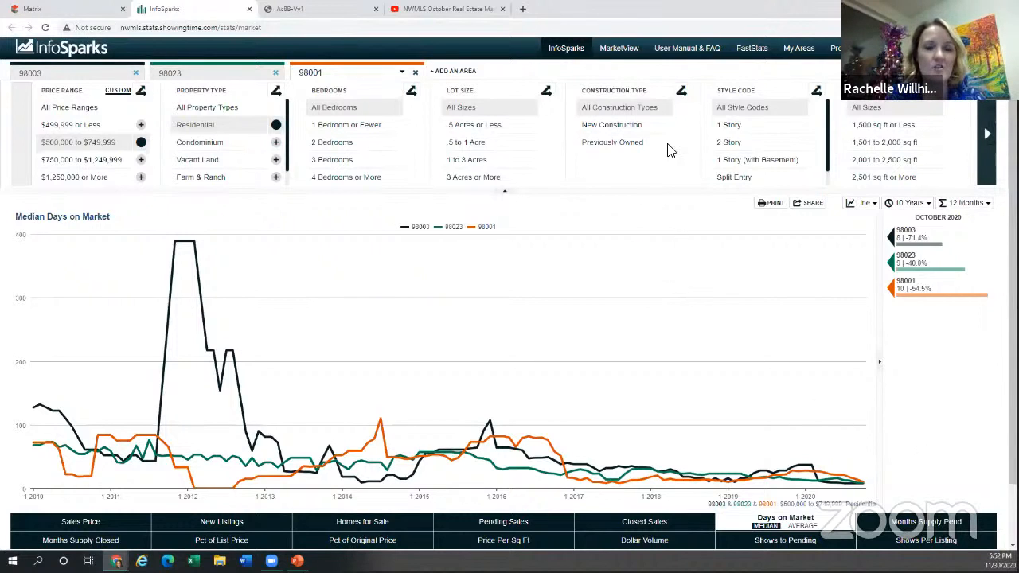
pyautogui.click(606, 144)
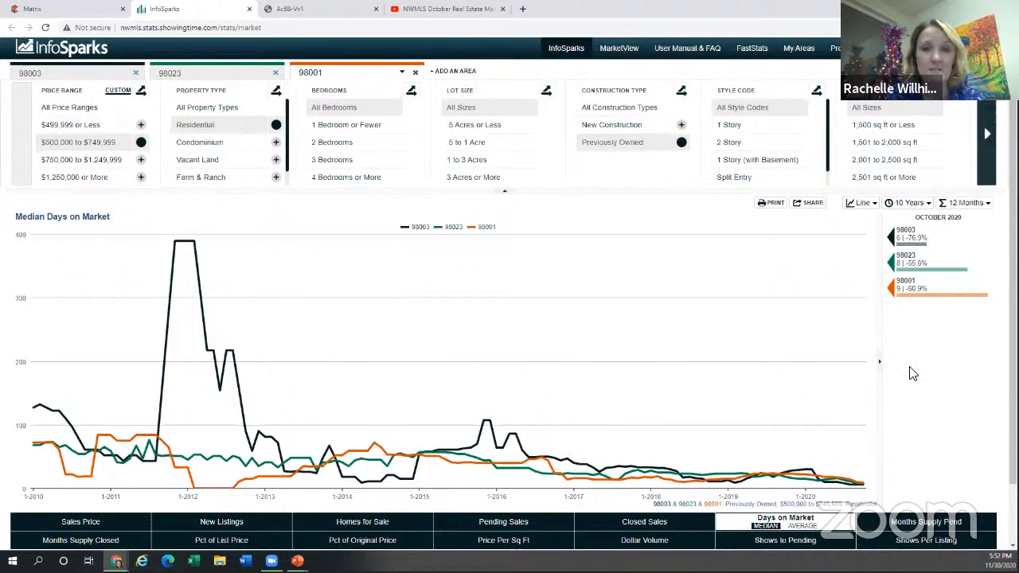
pyautogui.moveTo(864, 484)
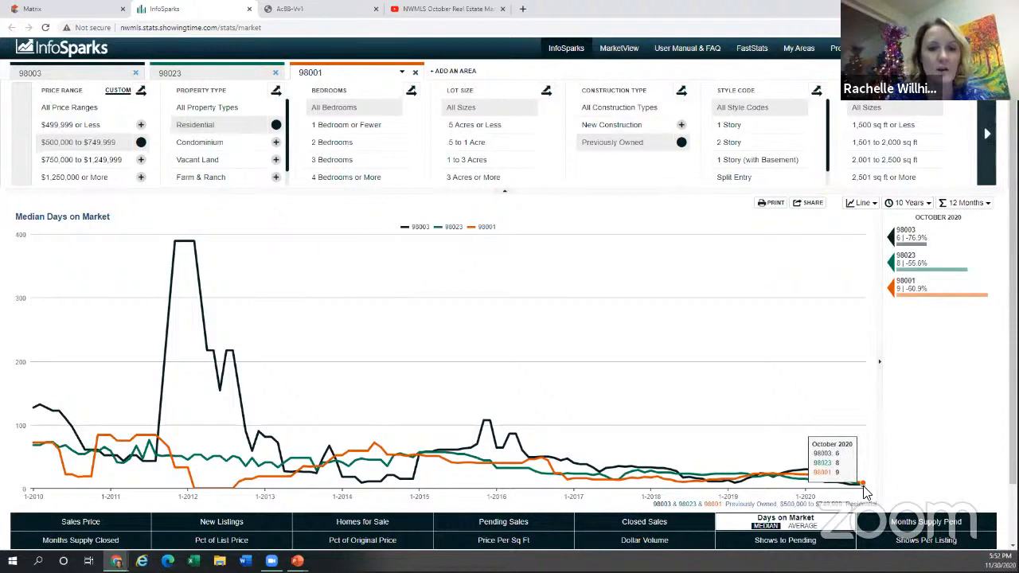
pyautogui.moveTo(179, 248)
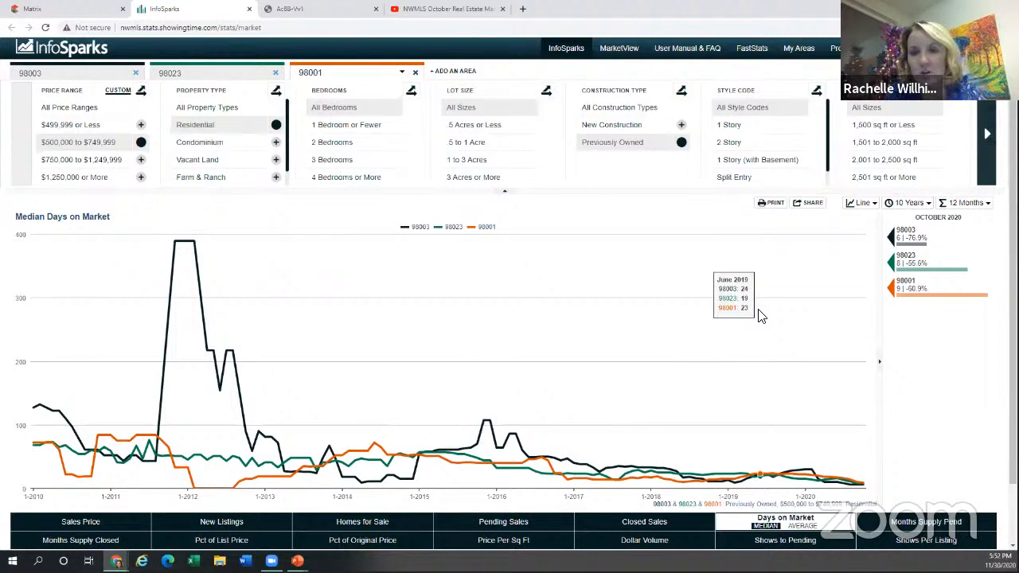
# Shorten the time frame to 5 years and then 3 years to examine recent median days on market
pyautogui.click(975, 203)
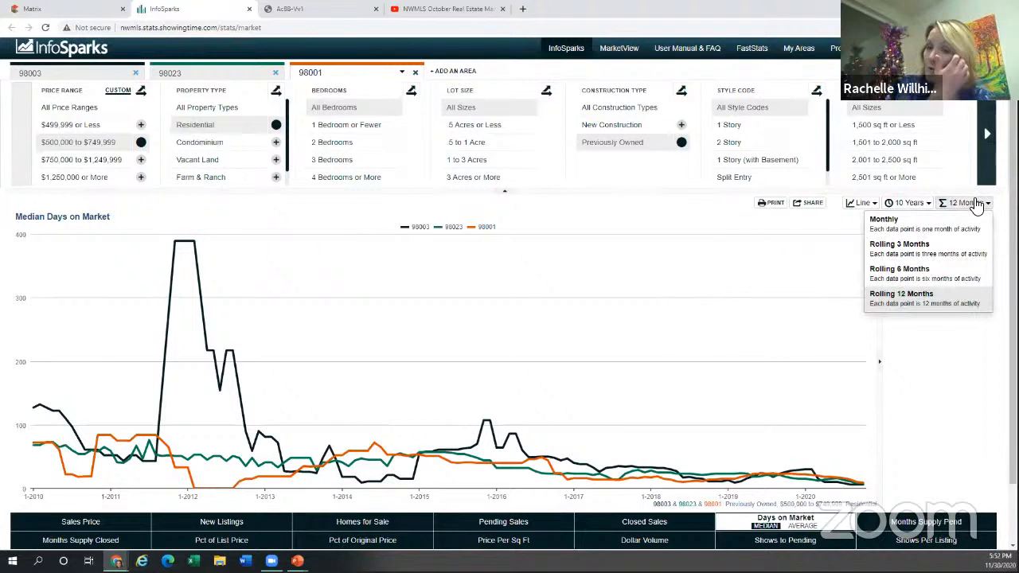
pyautogui.click(910, 202)
pyautogui.click(905, 249)
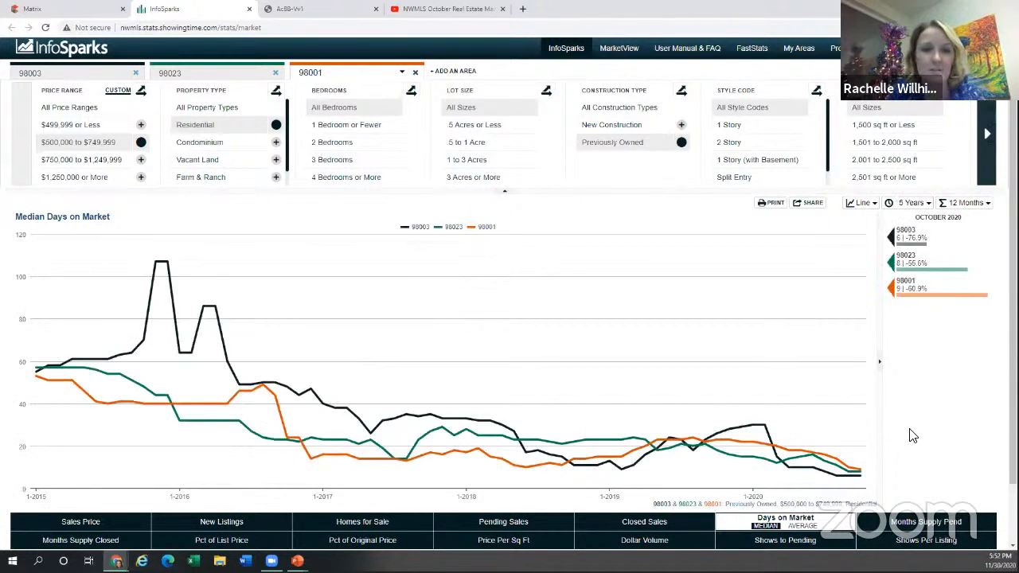
pyautogui.click(912, 203)
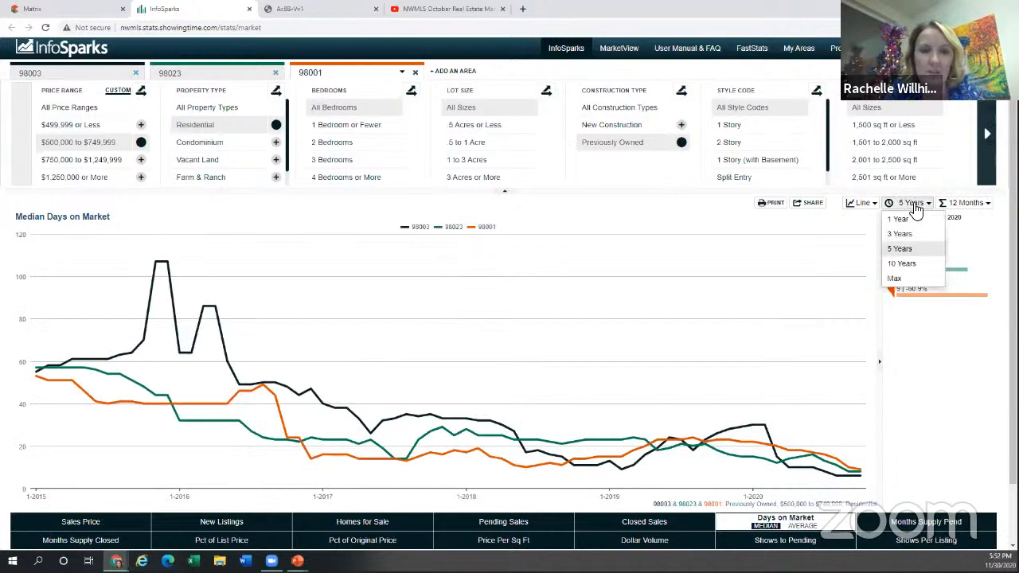
pyautogui.click(910, 231)
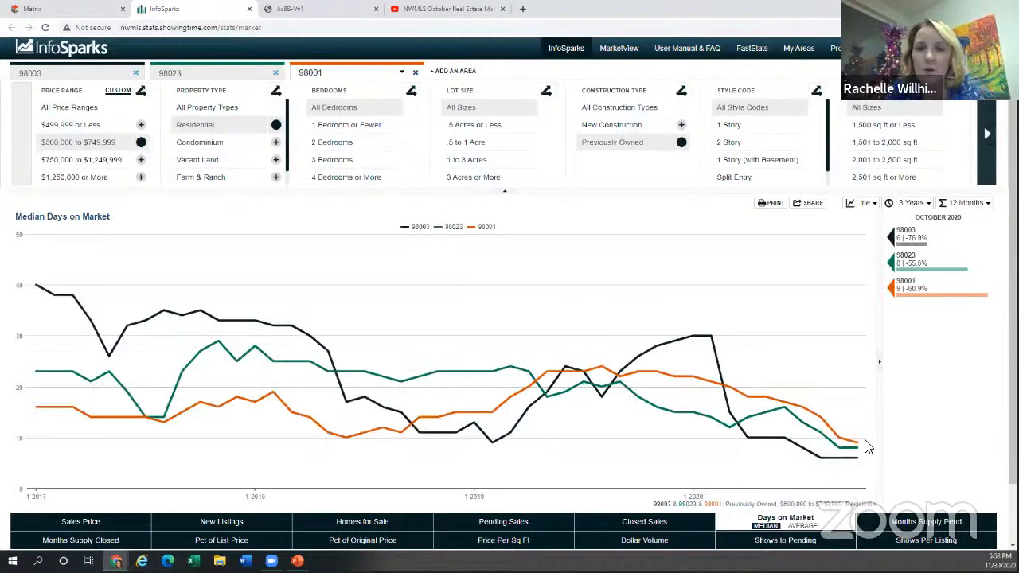
pyautogui.moveTo(858, 466)
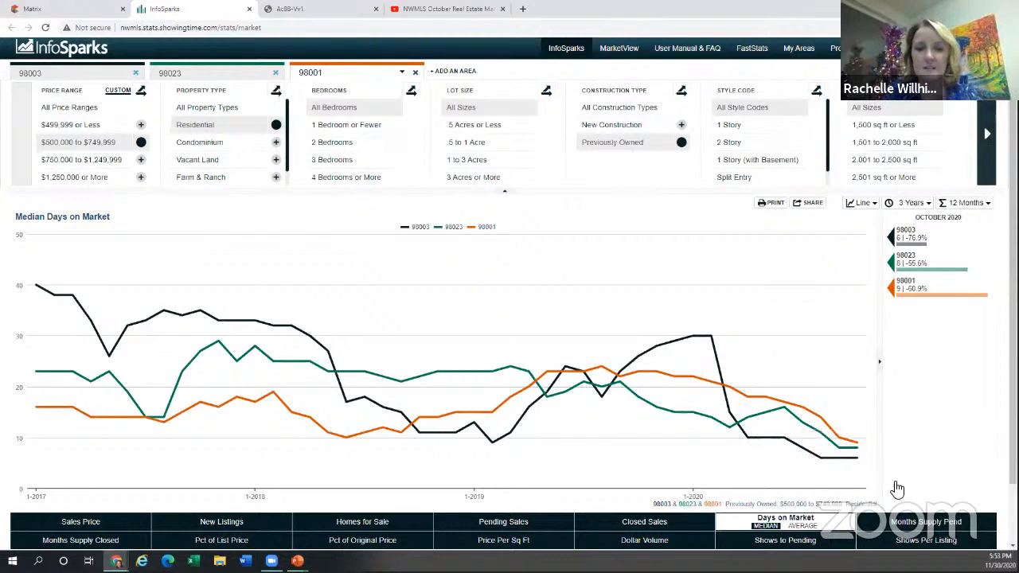
# Switch the days on market chart to average and extend its time frame to 10 years
pyautogui.click(802, 526)
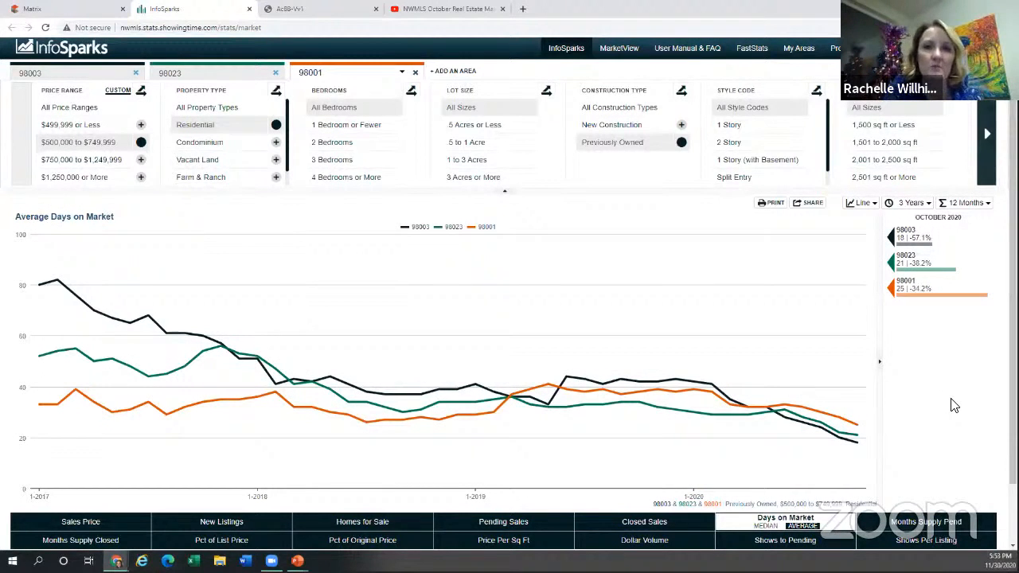
pyautogui.click(911, 203)
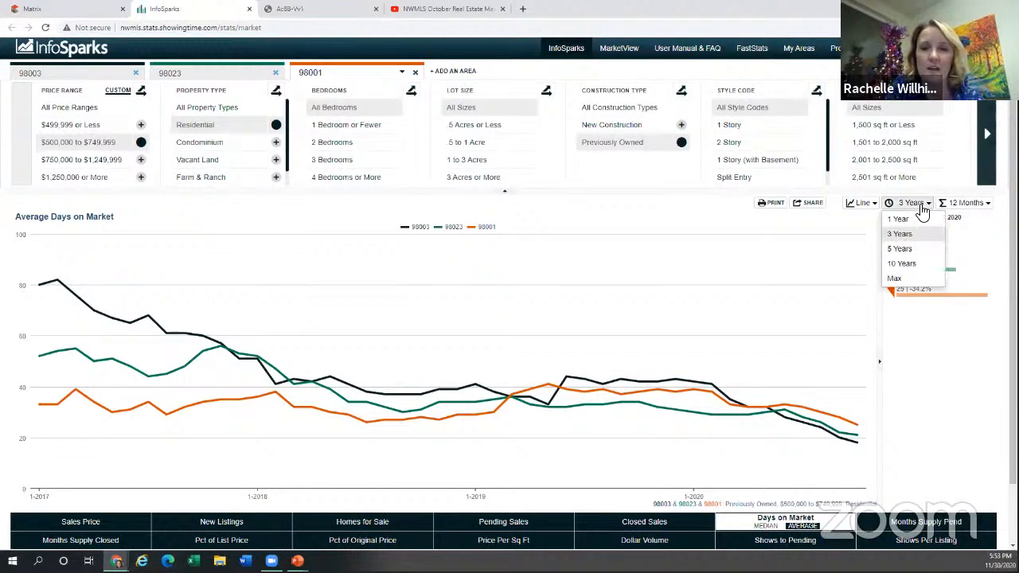
pyautogui.click(906, 264)
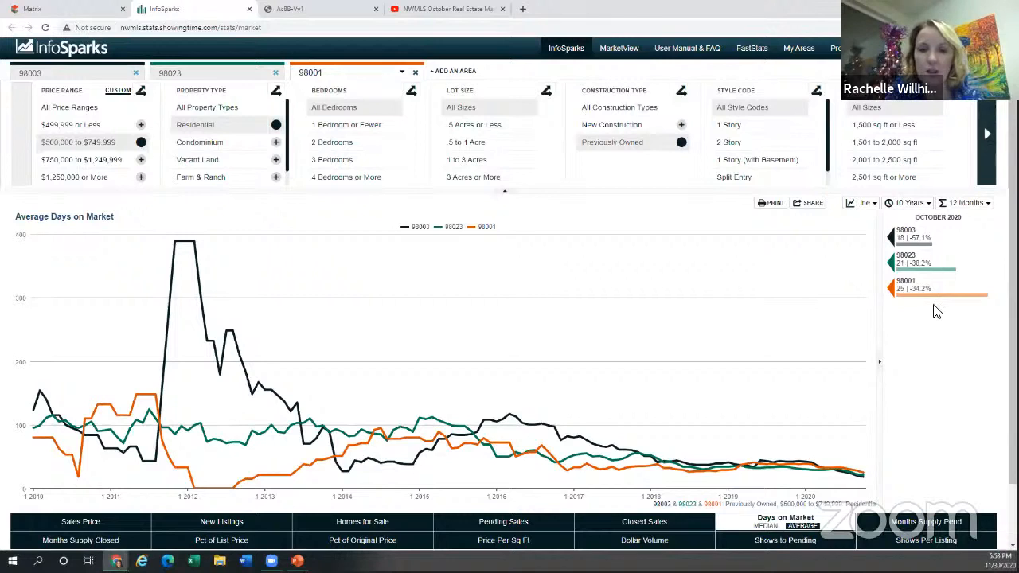
# Chart Months Supply Pend and compare the $750,000 to $1,249,999 and $1,250,000 or More price ranges
pyautogui.click(931, 523)
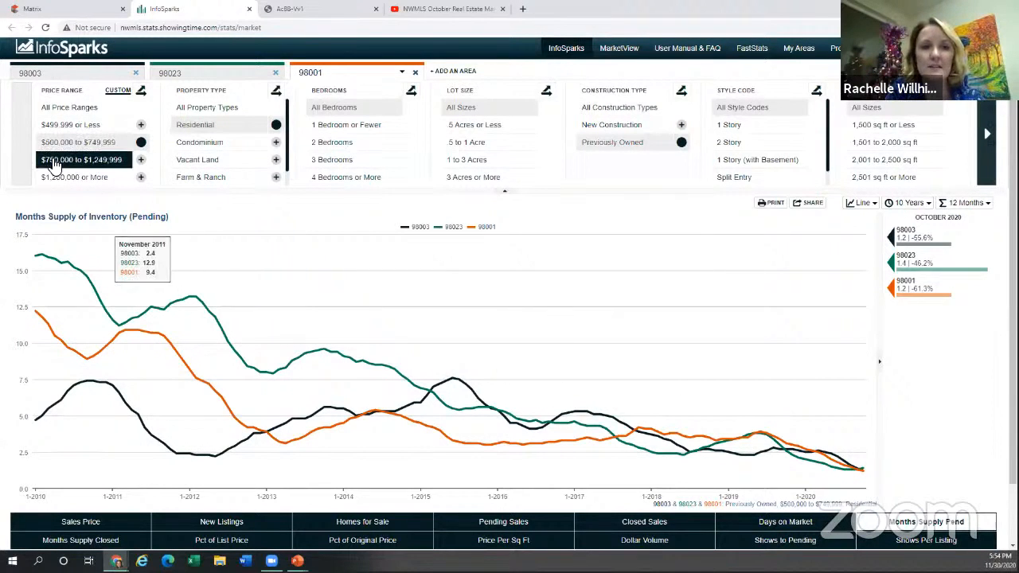
pyautogui.click(69, 181)
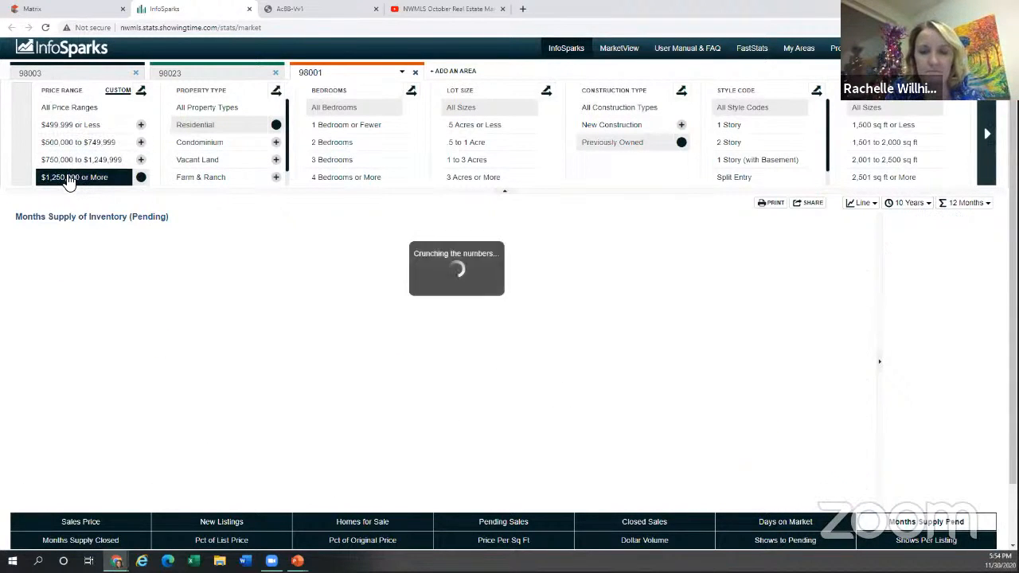
pyautogui.click(60, 160)
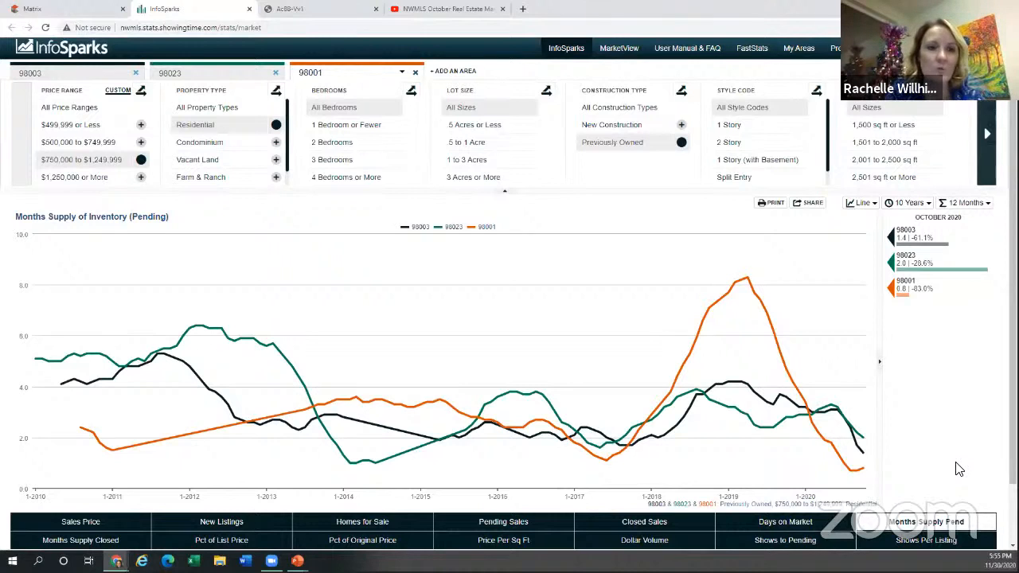
pyautogui.click(70, 177)
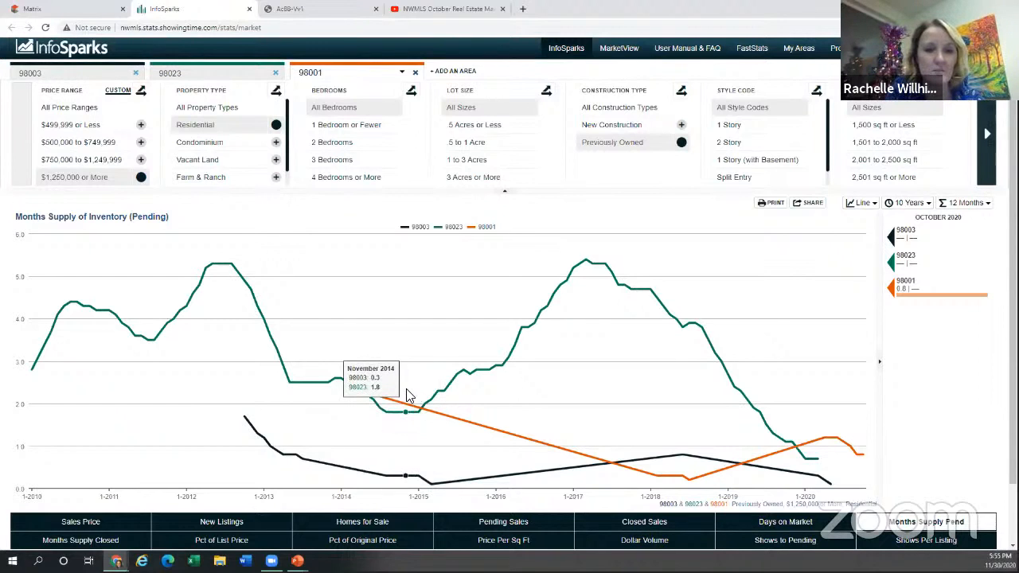
# Chart Pct of List Price for the $500,000 to $749,999 price range as an average
pyautogui.click(227, 541)
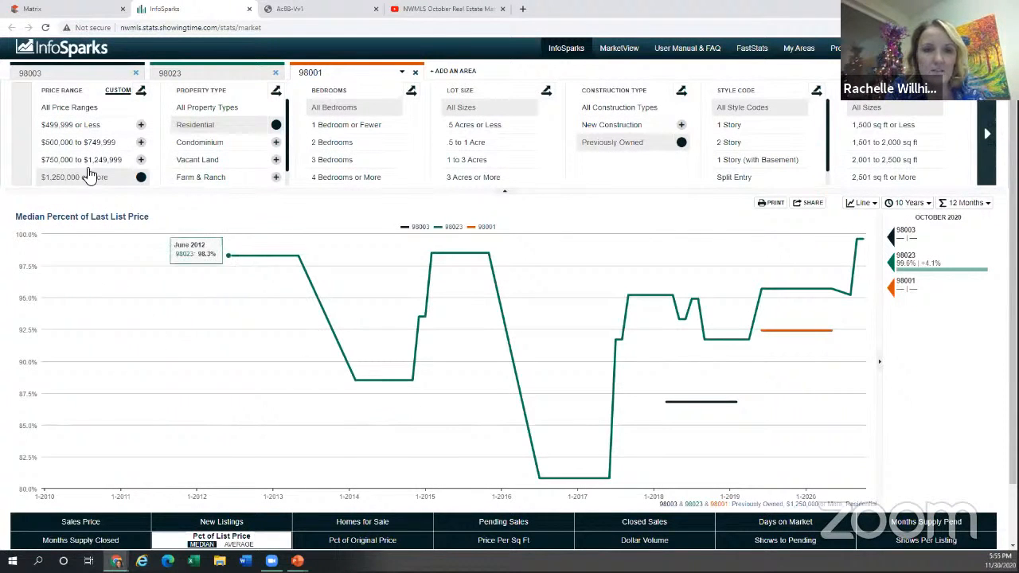
pyautogui.click(73, 141)
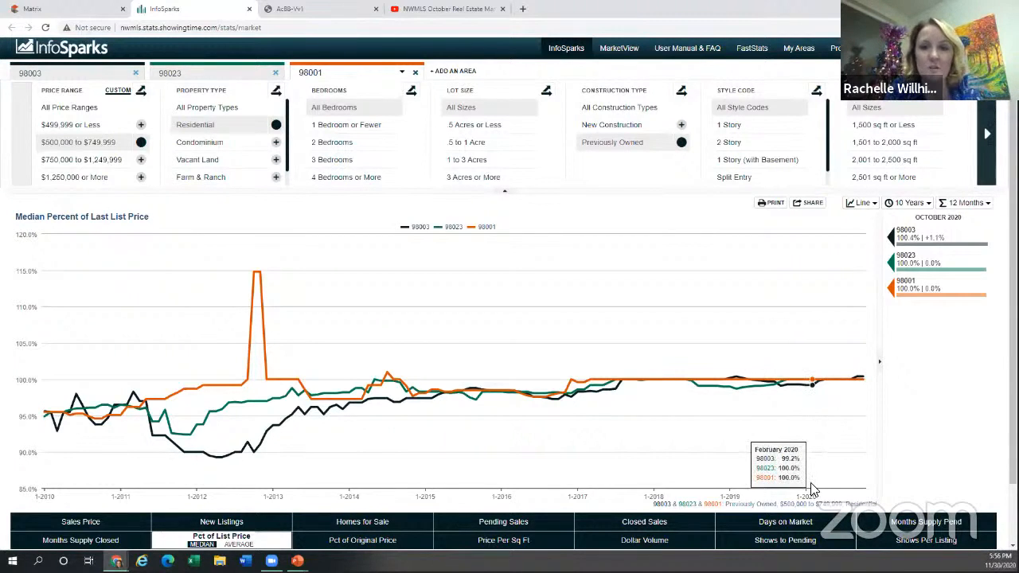
pyautogui.click(243, 544)
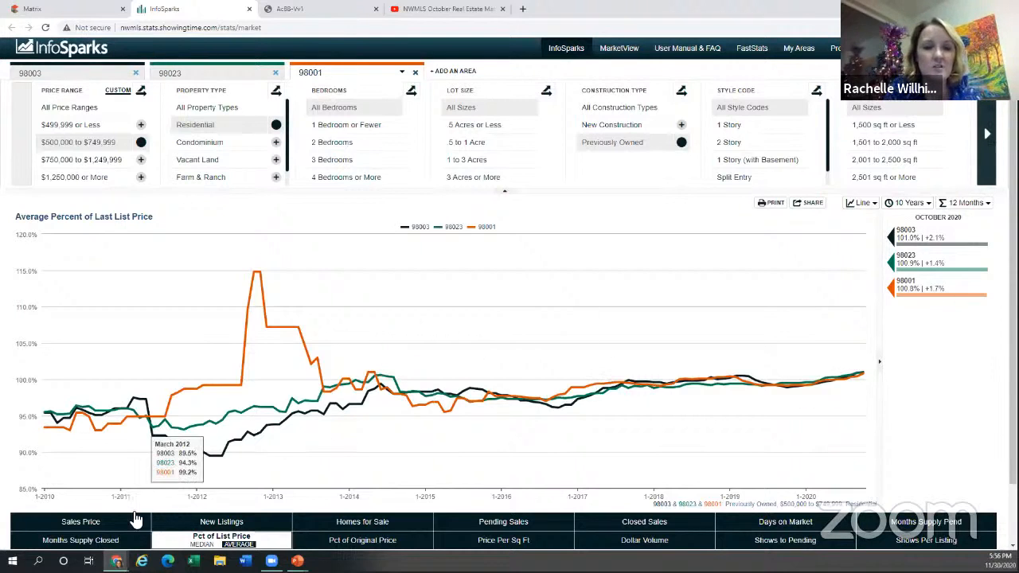
# Chart Months Supply Closed and inspect the October 2020 values for the three ZIP codes
pyautogui.click(127, 538)
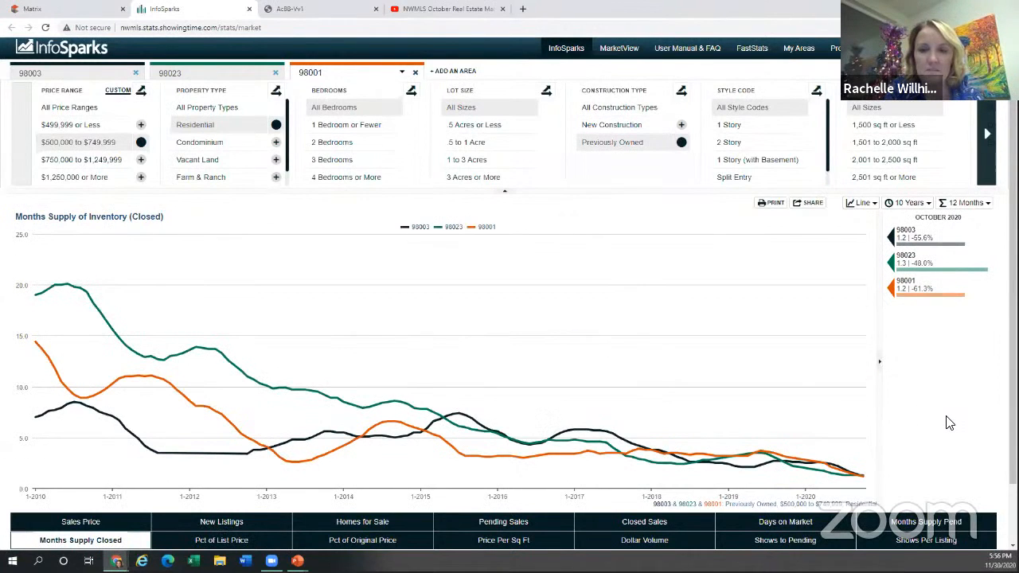
pyautogui.moveTo(862, 478)
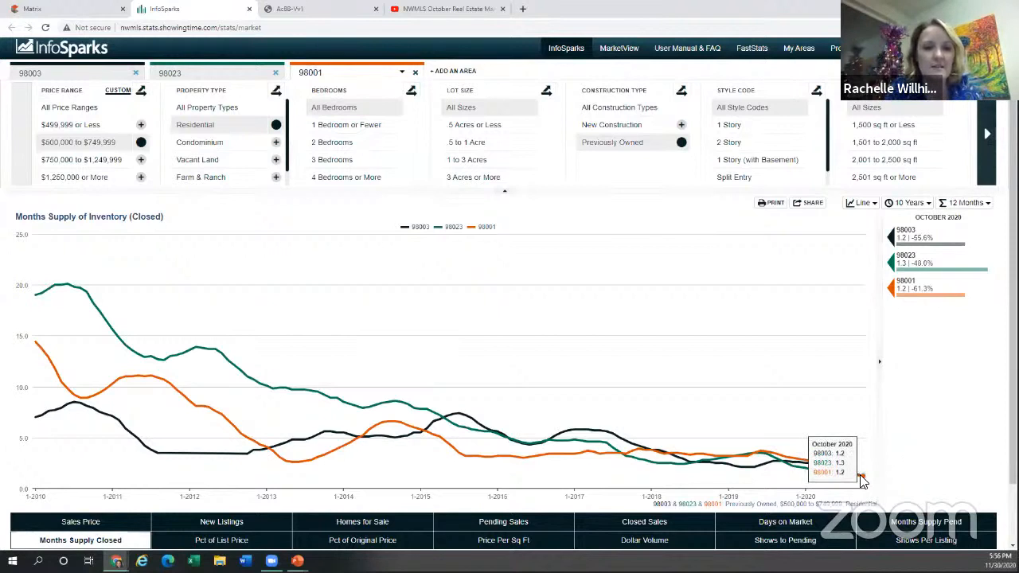
pyautogui.rightClick(937, 416)
pyautogui.click(941, 401)
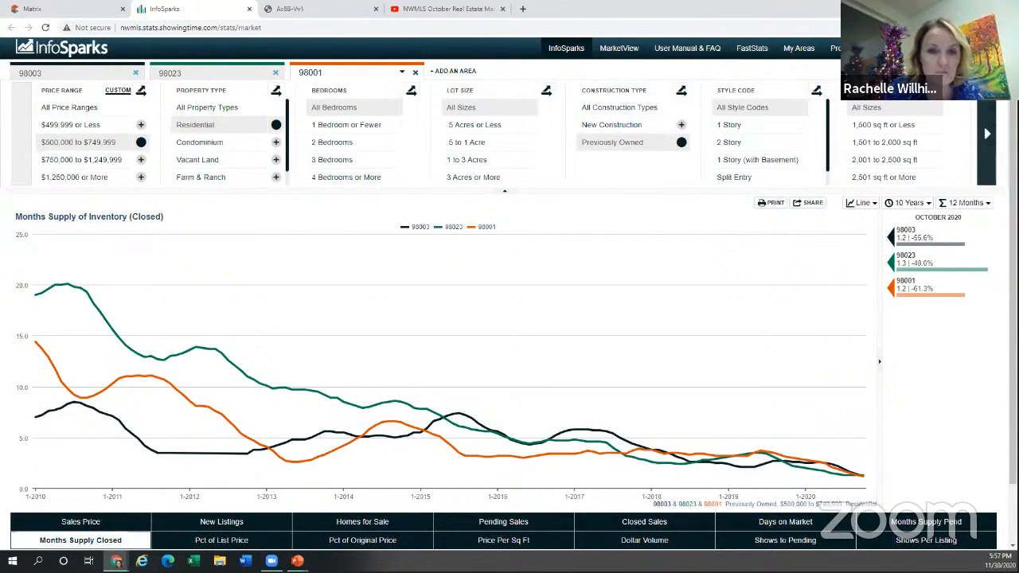
# Return the chart to Sales Price and set its time frame to 5 years
pyautogui.click(115, 521)
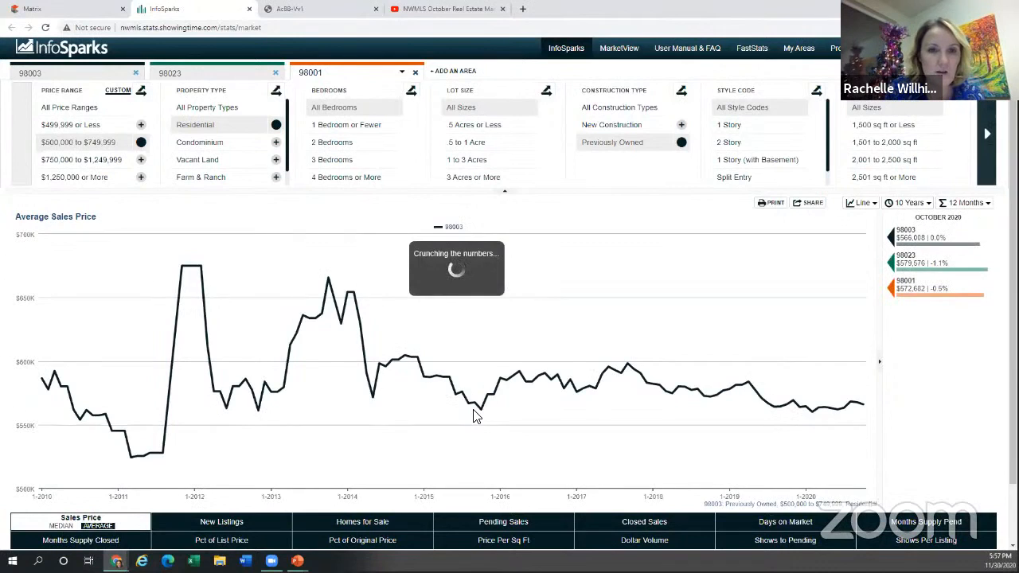
pyautogui.click(918, 204)
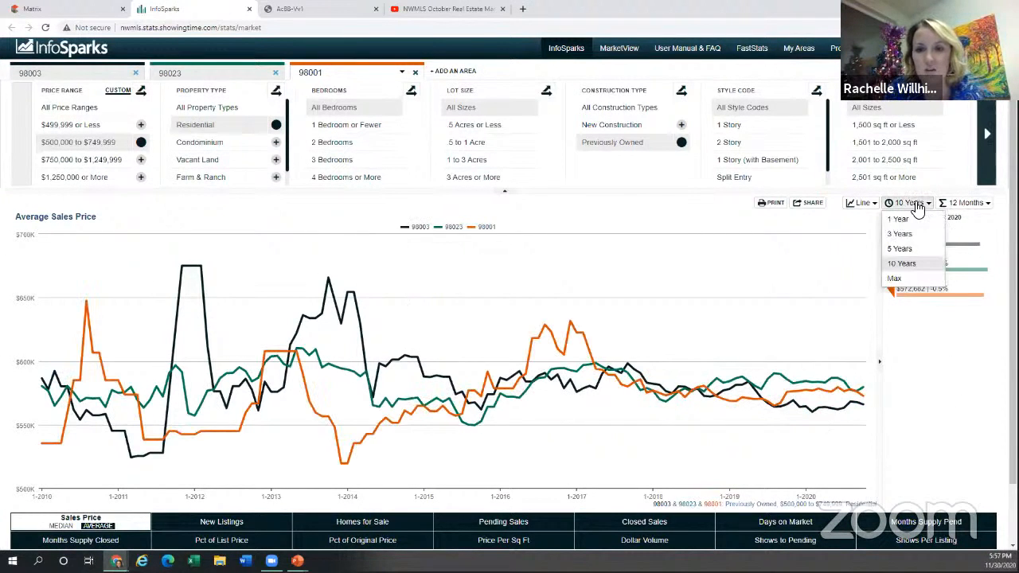
pyautogui.click(900, 249)
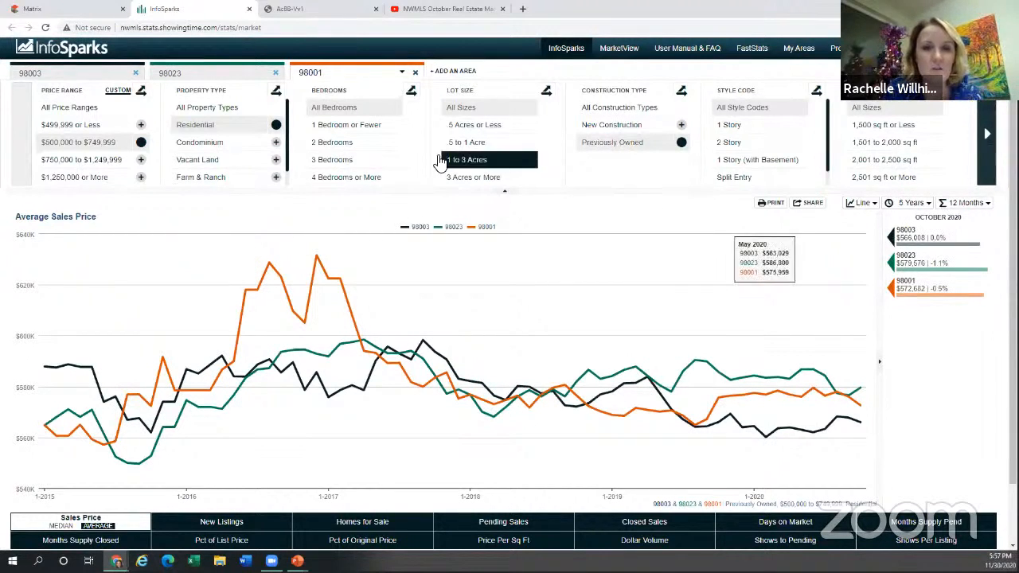
# Remove the 98001 and 98003 areas from the comparison, keeping only 98023
pyautogui.click(414, 72)
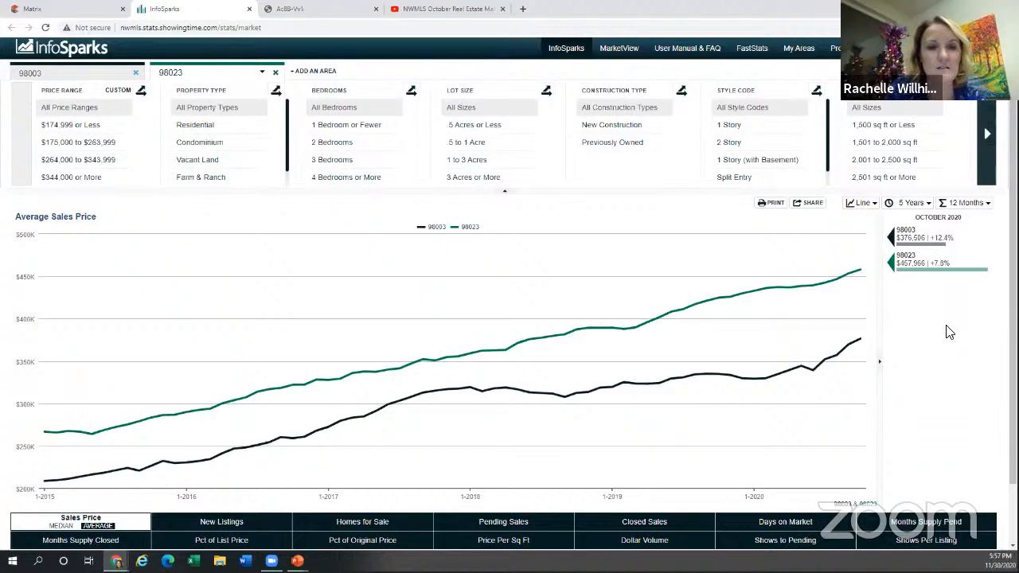
pyautogui.click(136, 72)
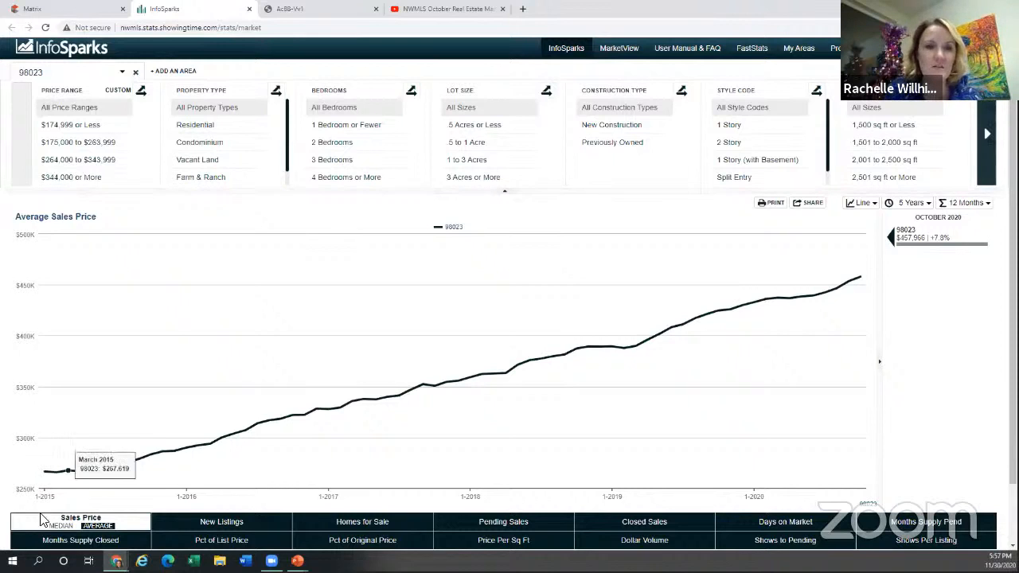
# Switch the 98023 sales price to median and limit it to Residential, Previously Owned properties
pyautogui.click(61, 525)
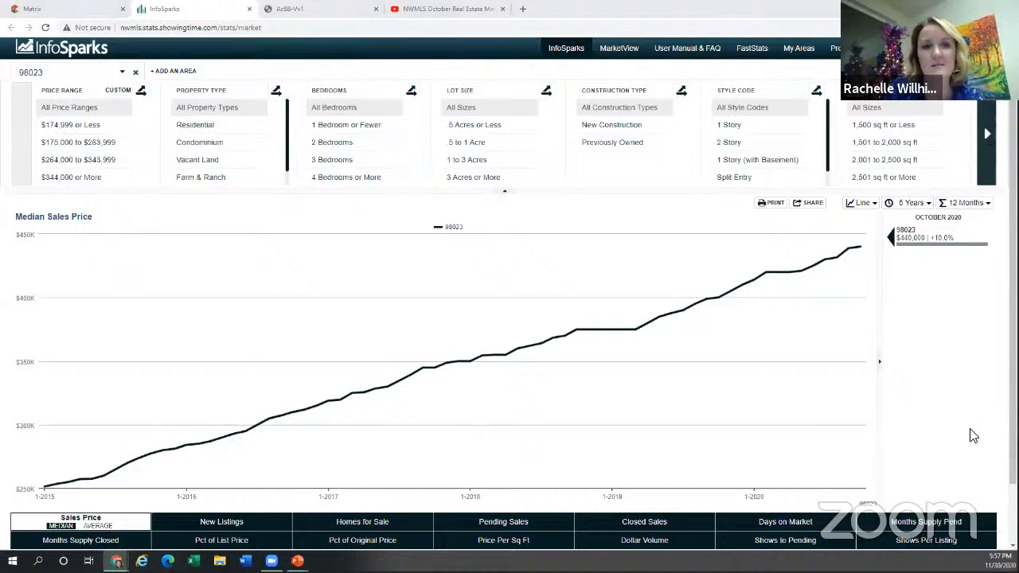
pyautogui.click(230, 127)
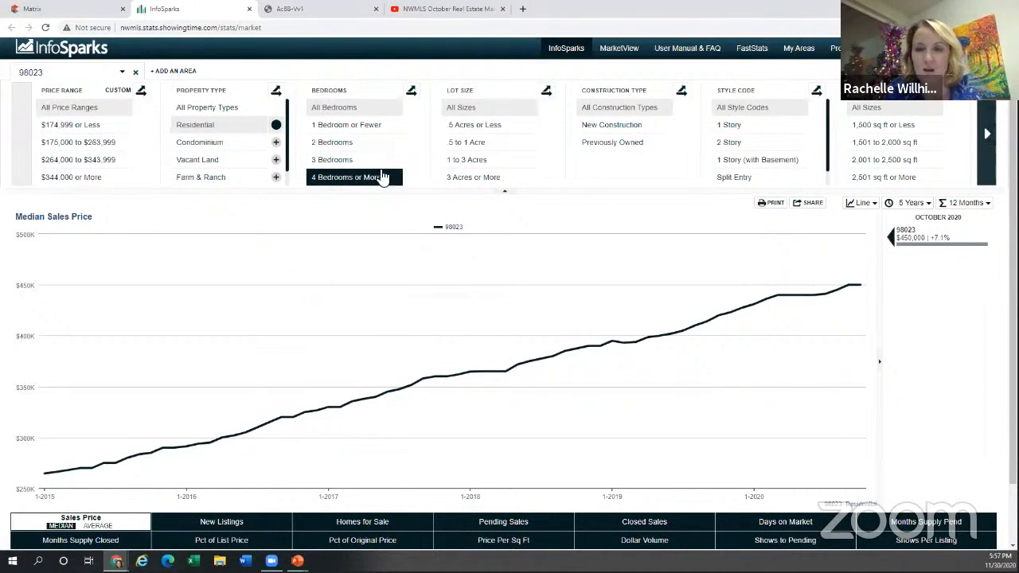
pyautogui.click(657, 143)
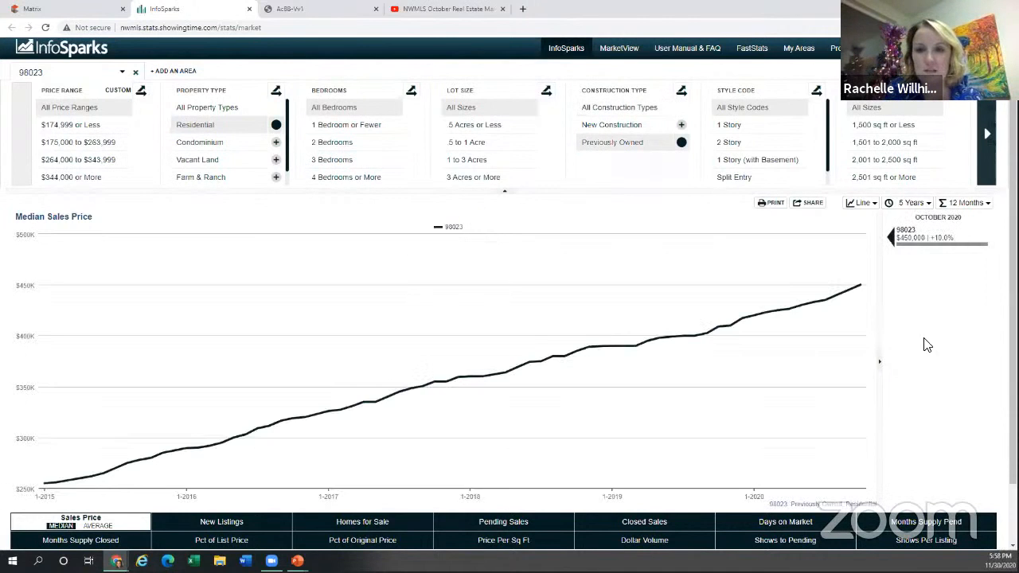